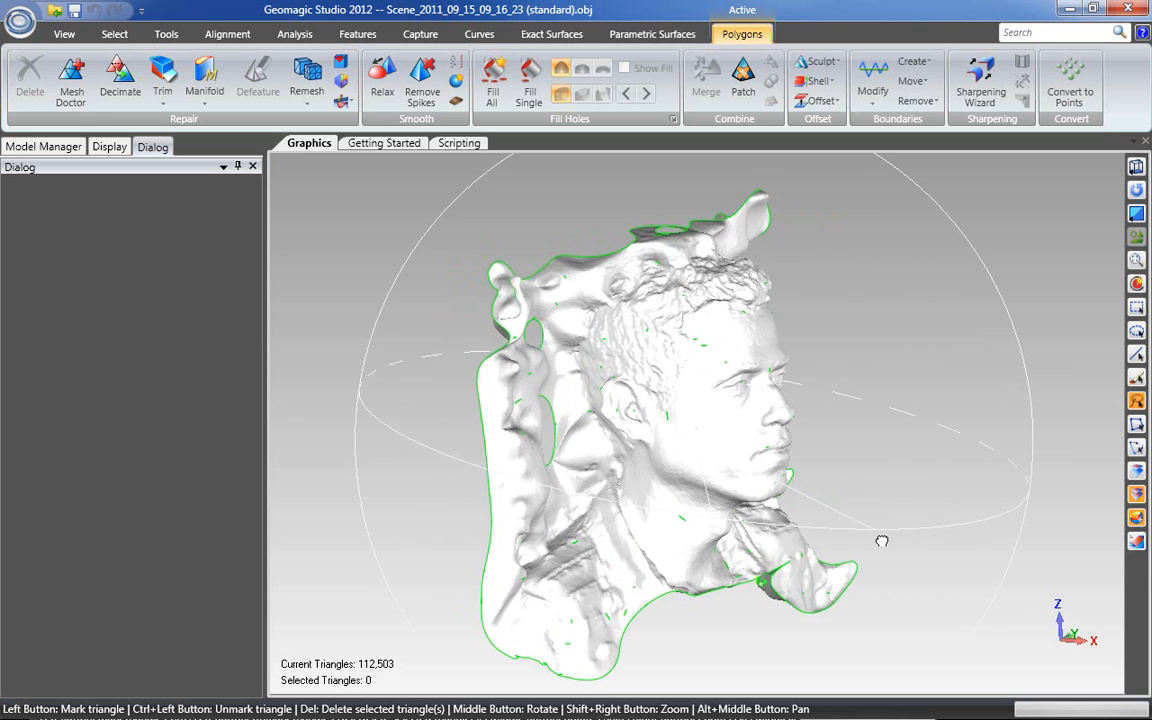
# Mark the triangles covering the tip of the nose on the head scan and delete them.
pyautogui.scroll(2, 847, 532)
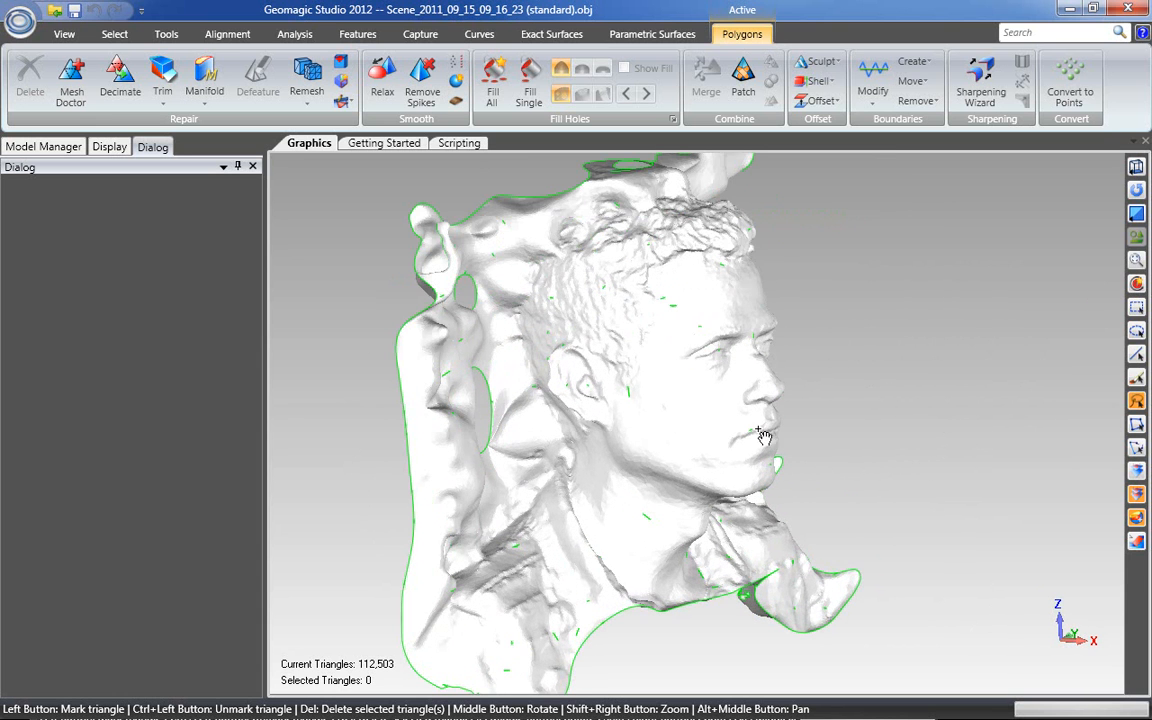
pyautogui.scroll(2, 728, 348)
pyautogui.scroll(2, 762, 374)
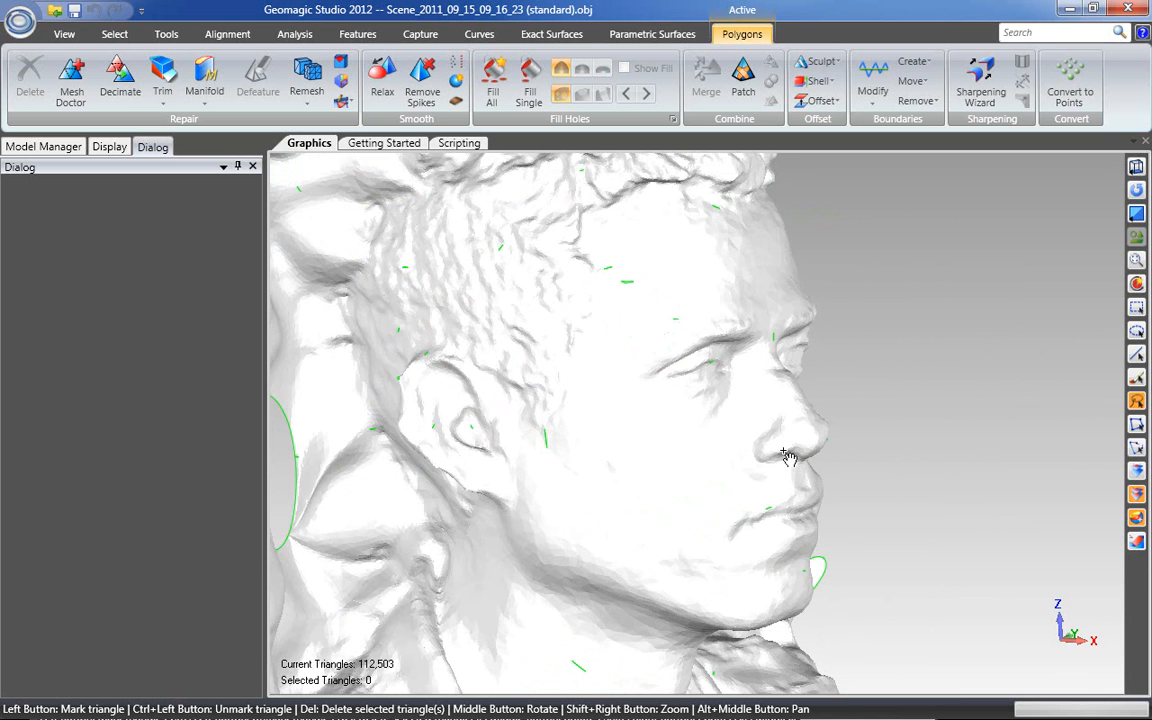
pyautogui.scroll(2, 788, 456)
pyautogui.moveTo(786, 486); pyautogui.dragTo(963, 385, button='middle')
pyautogui.moveTo(836, 428); pyautogui.dragTo(717, 490, button='middle')
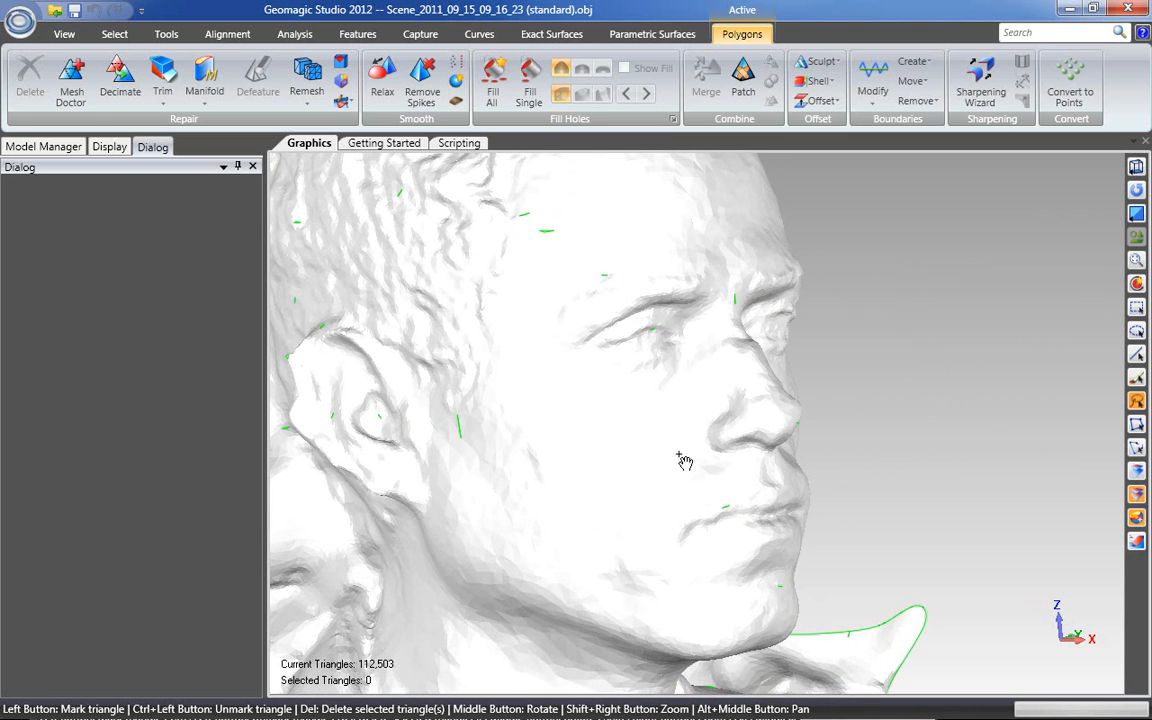
pyautogui.moveTo(744, 423); pyautogui.dragTo(744, 423, button='middle')
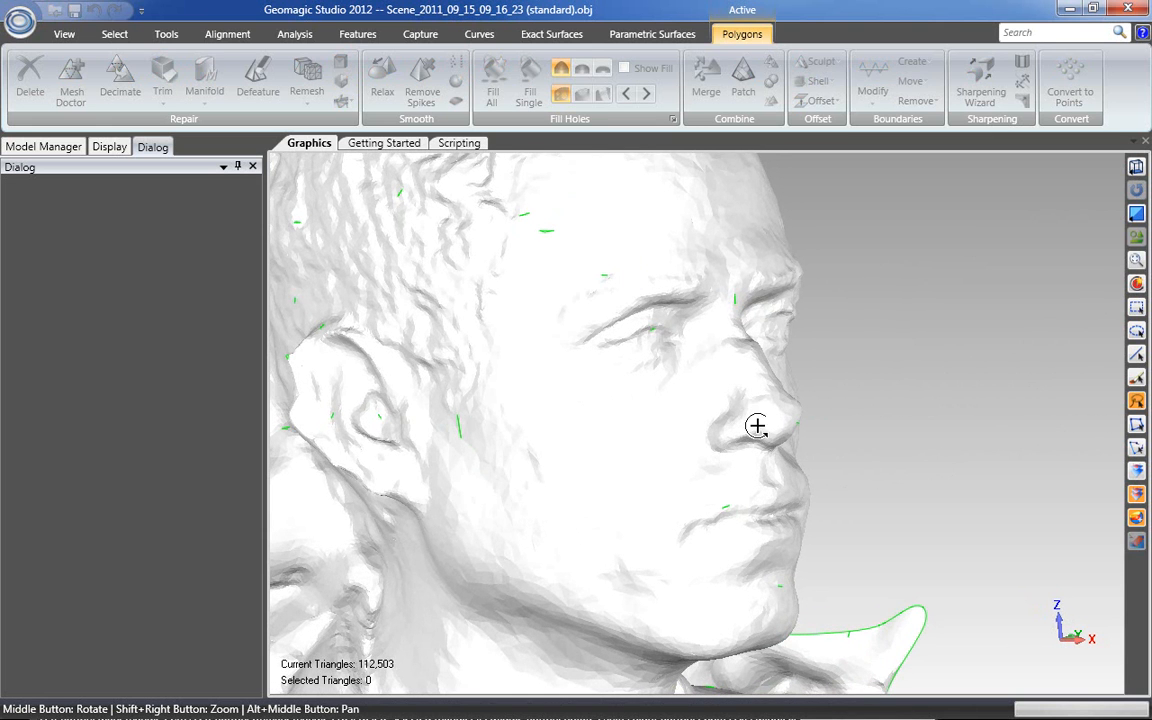
pyautogui.scroll(5, 784, 411)
pyautogui.moveTo(767, 411); pyautogui.dragTo(810, 422, button='middle')
pyautogui.click(805, 411)
pyautogui.moveTo(684, 480); pyautogui.dragTo(970, 378, button='middle')
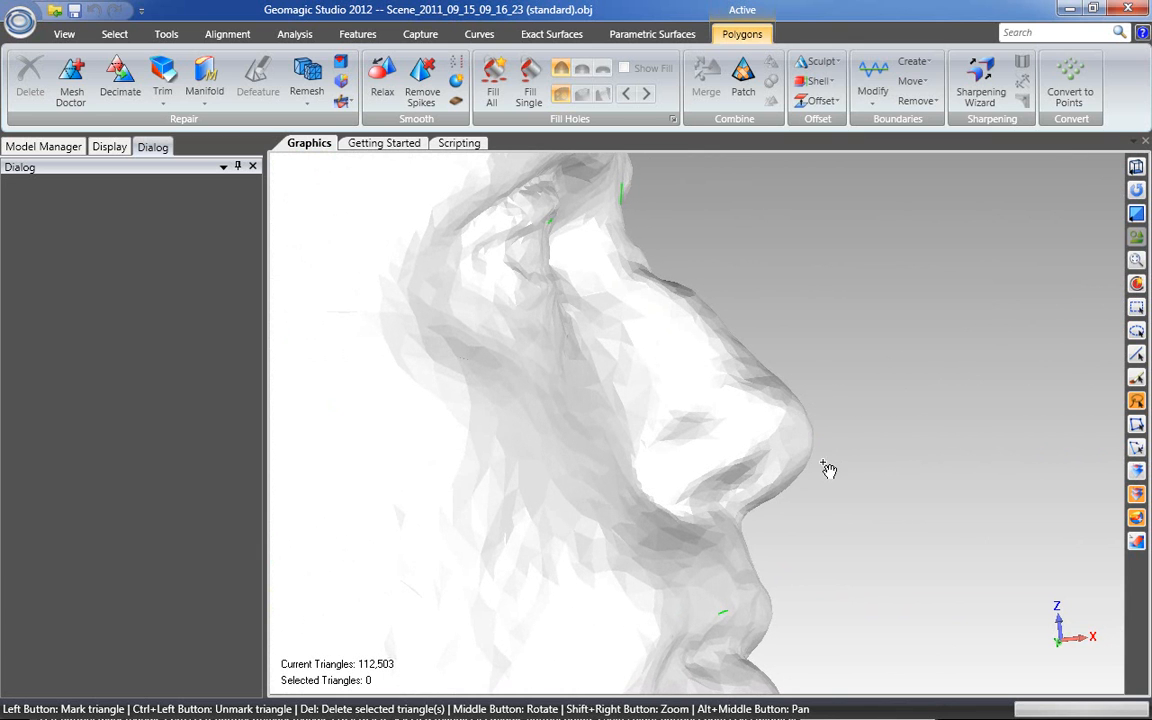
pyautogui.moveTo(822, 466)
pyautogui.mouseDown()
pyautogui.moveTo(785, 462)
pyautogui.moveTo(766, 391)
pyautogui.moveTo(800, 375)
pyautogui.moveTo(855, 434)
pyautogui.mouseUp()
pyautogui.moveTo(840, 451); pyautogui.dragTo(474, 500, button='middle')
pyautogui.press('Delete')
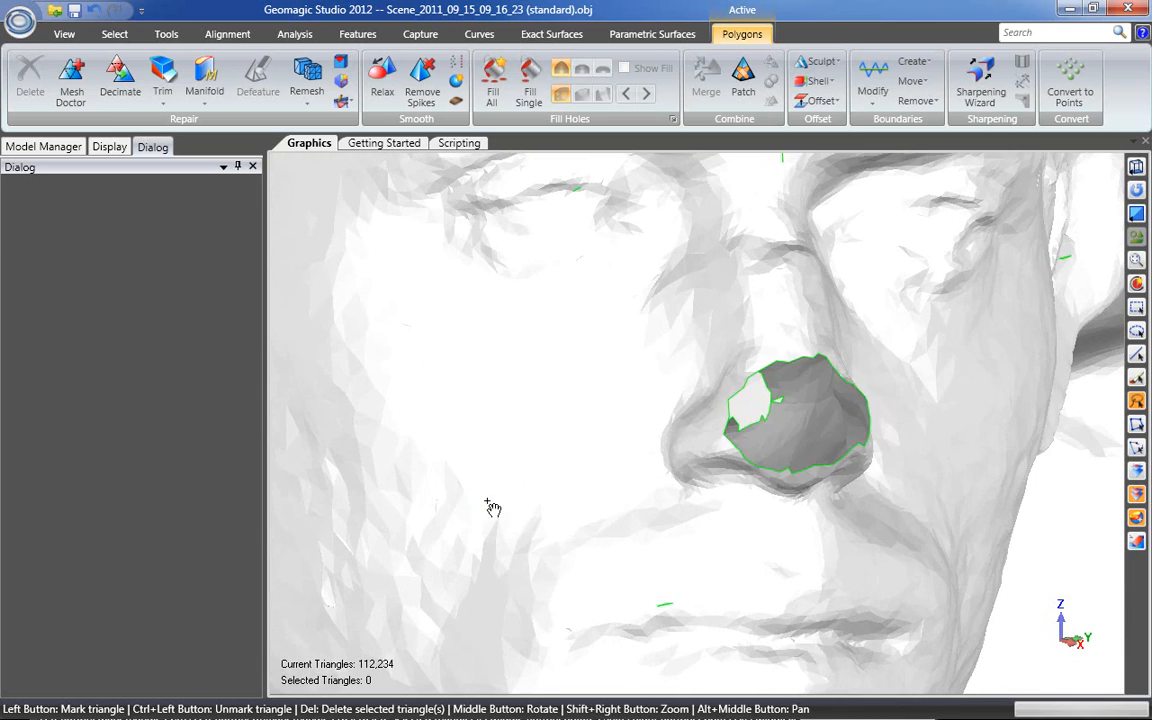
# Try filling the nose-tip hole with Fill Single using the Flat method, inspect the patch in profile, and undo it.
pyautogui.moveTo(660, 488); pyautogui.dragTo(881, 472, button='middle')
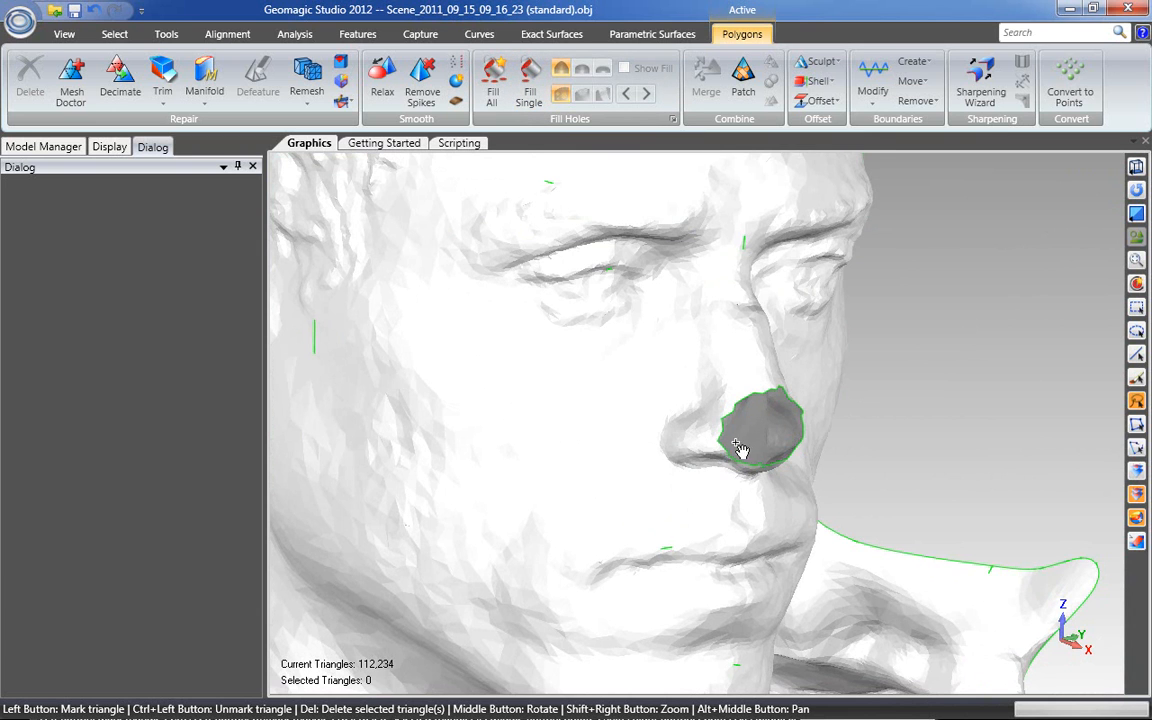
pyautogui.moveTo(755, 453); pyautogui.dragTo(748, 474, button='middle')
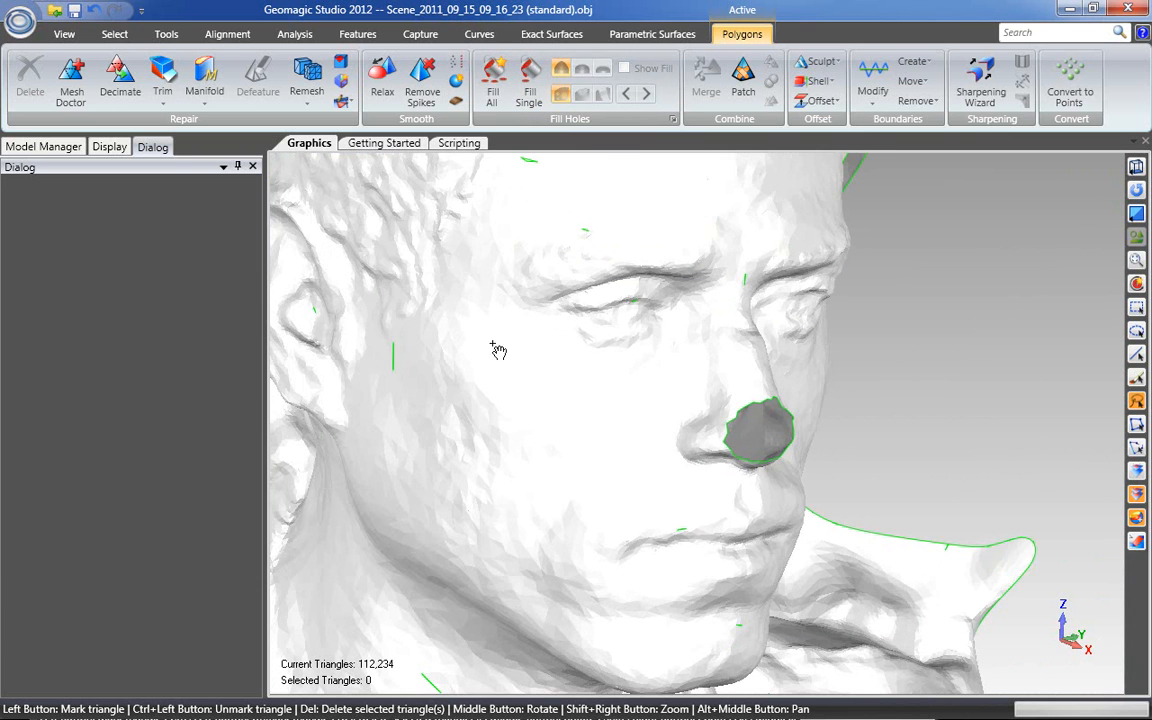
pyautogui.scroll(4, 748, 440)
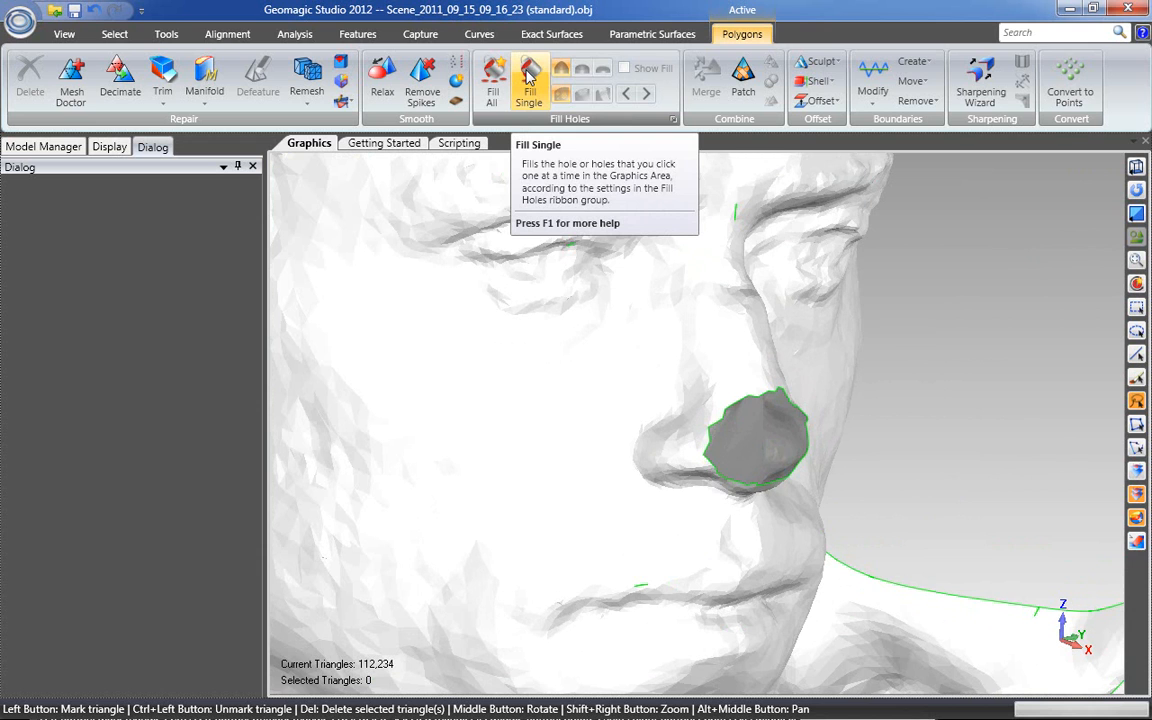
pyautogui.click(530, 78)
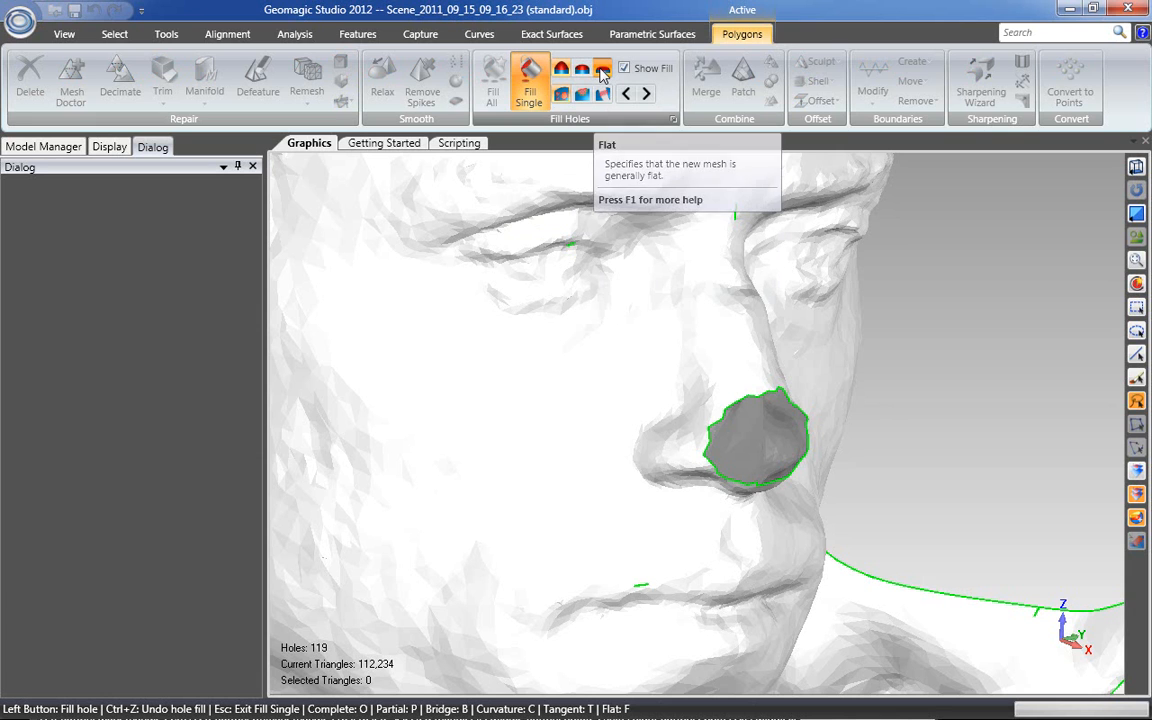
pyautogui.click(753, 402)
pyautogui.moveTo(745, 440); pyautogui.dragTo(751, 412, button='middle')
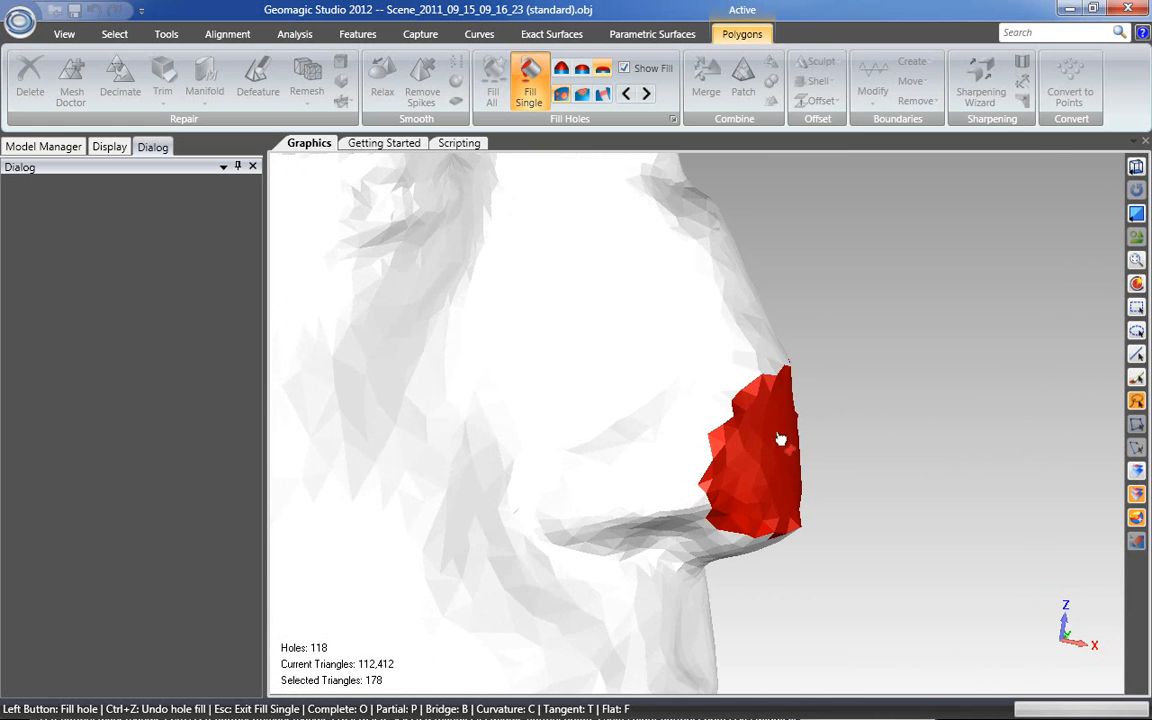
pyautogui.moveTo(807, 432); pyautogui.dragTo(869, 465, button='middle')
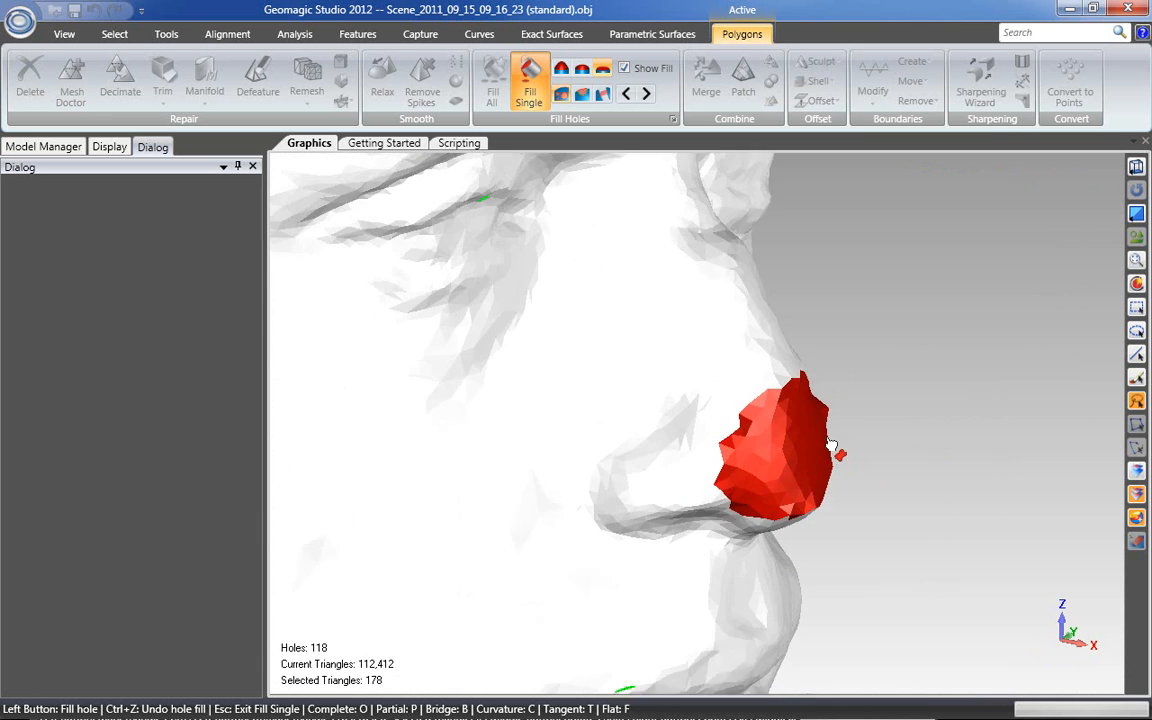
pyautogui.moveTo(856, 519); pyautogui.dragTo(792, 458, button='middle')
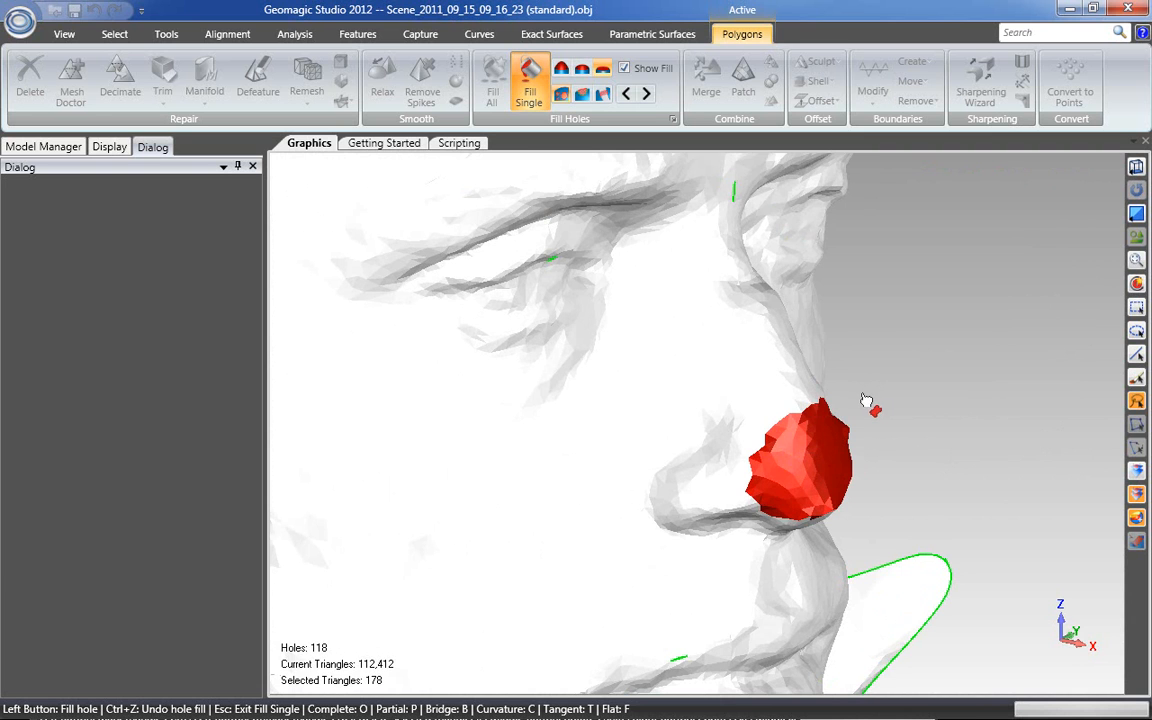
pyautogui.press('Delete')
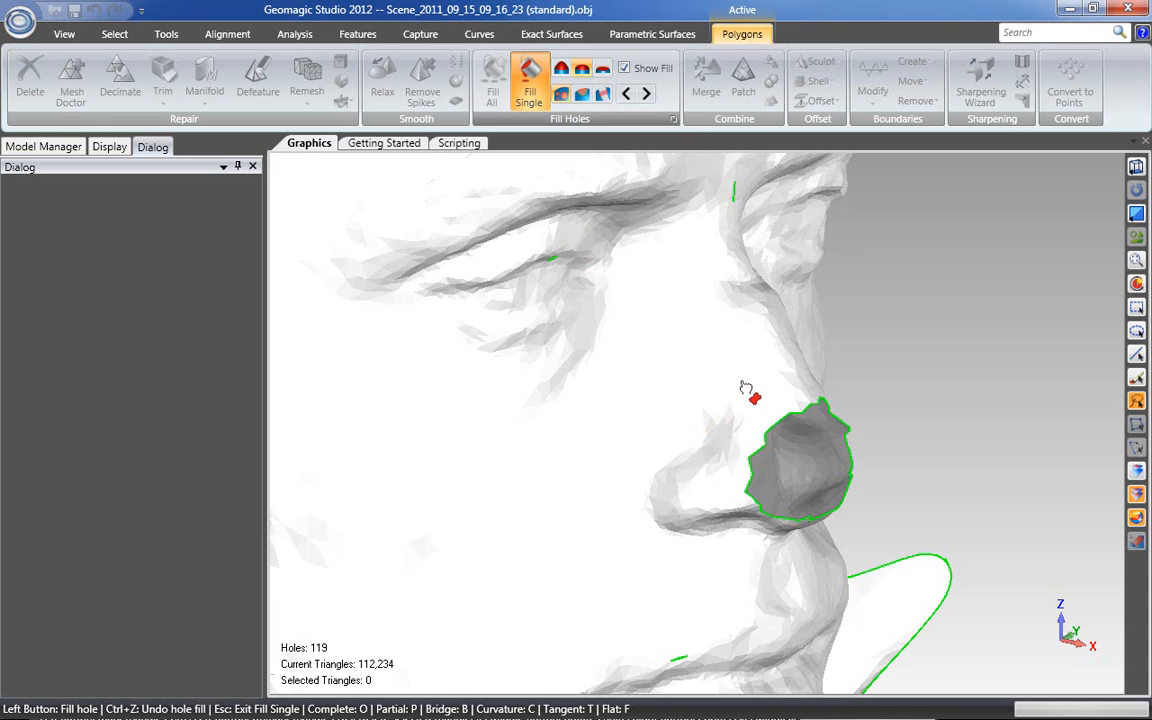
# Try filling the nose-tip hole with the Tangent method and inspect the patch up close.
pyautogui.moveTo(746, 527); pyautogui.dragTo(826, 412, button='middle')
pyautogui.scroll(4, 848, 447)
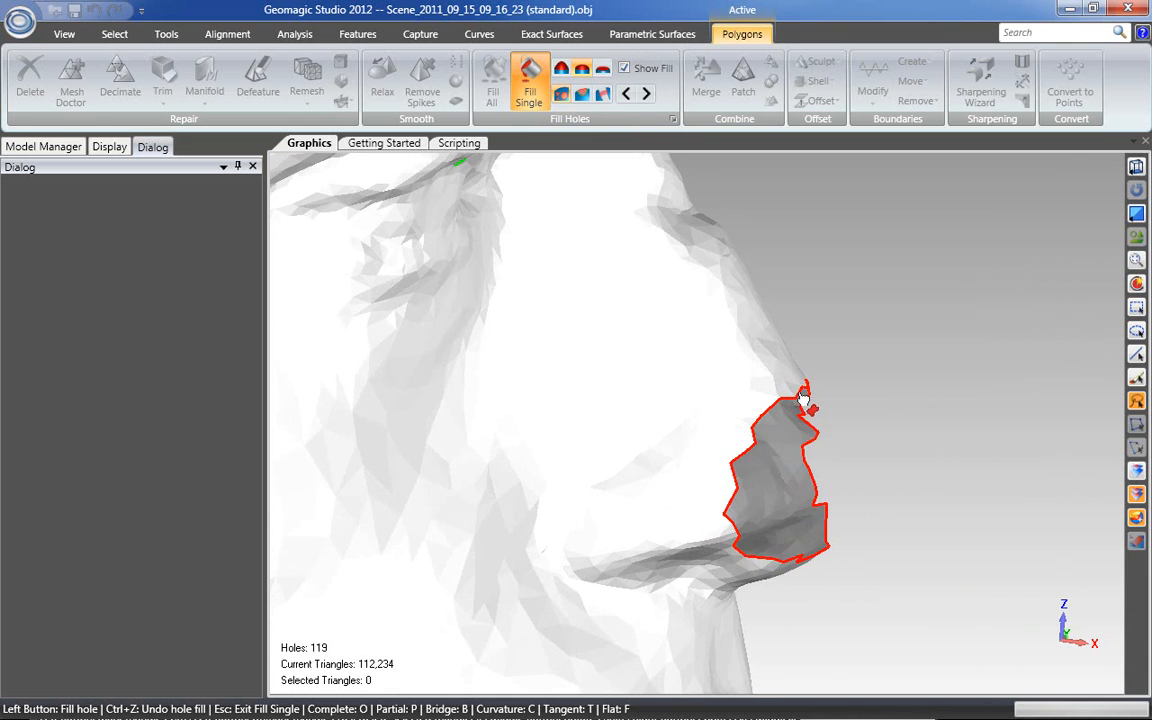
pyautogui.click(803, 396)
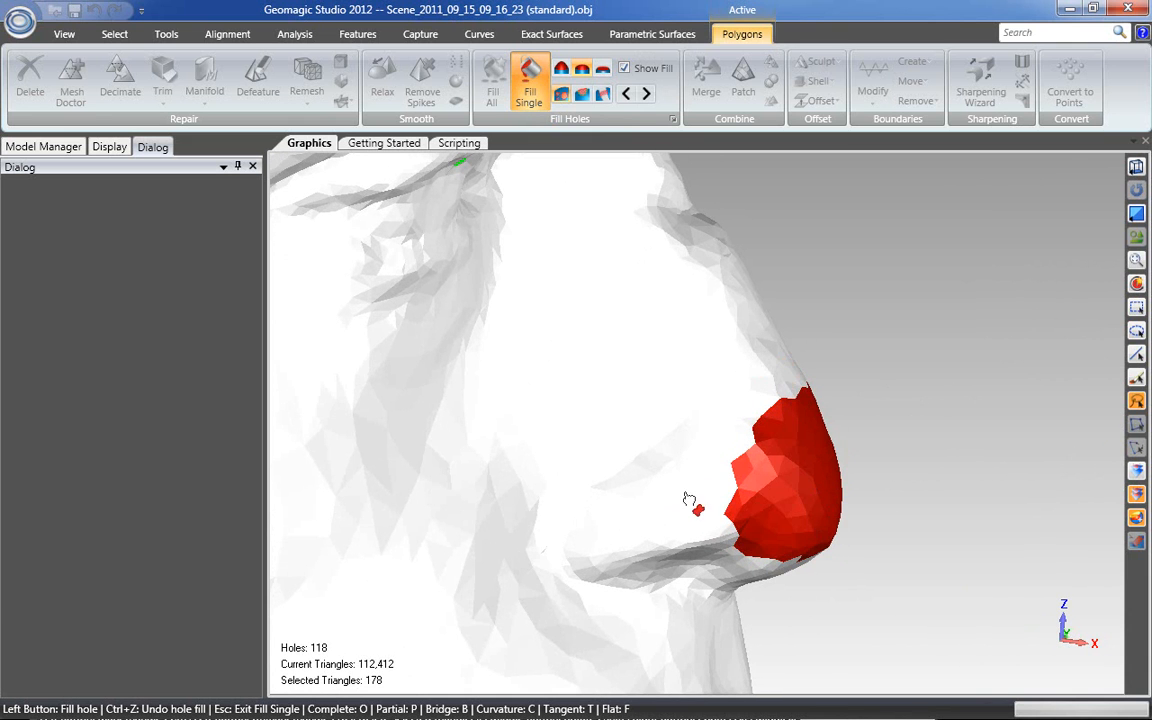
pyautogui.moveTo(820, 380); pyautogui.dragTo(795, 406, button='middle')
pyautogui.scroll(-2, 792, 398)
pyautogui.scroll(4, 793, 394)
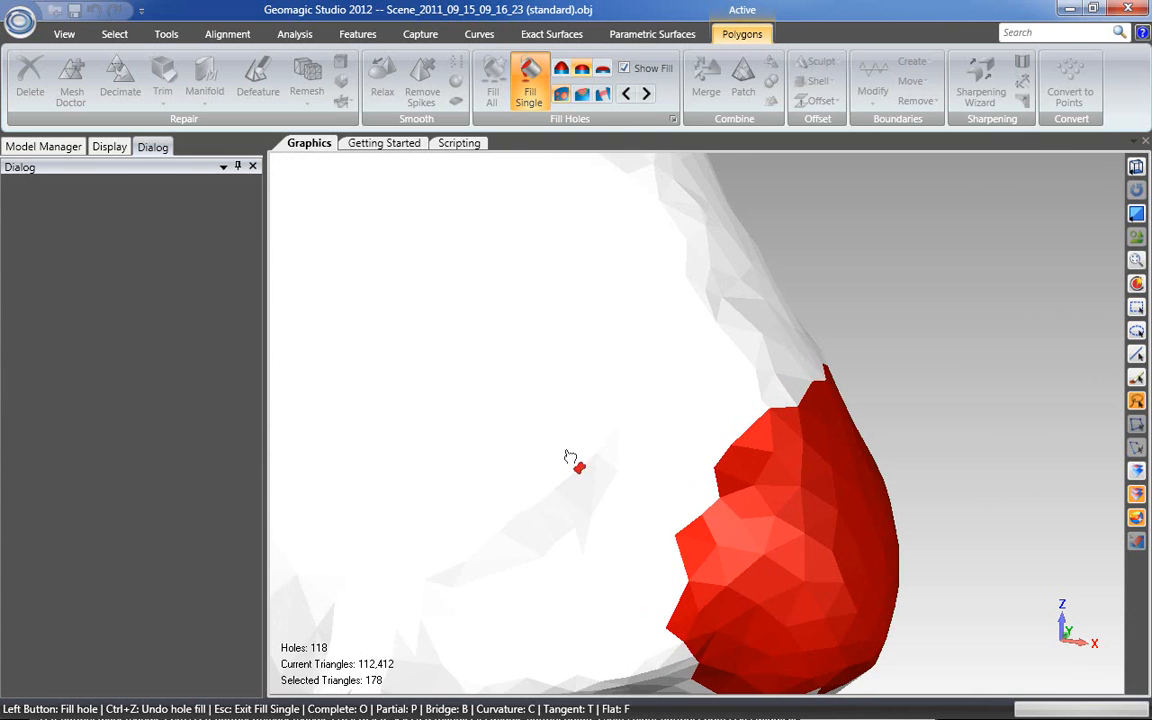
# Display the mesh edges to compare the nose patch with the surrounding triangles, hide them again, and undo the fill.
pyautogui.click(110, 147)
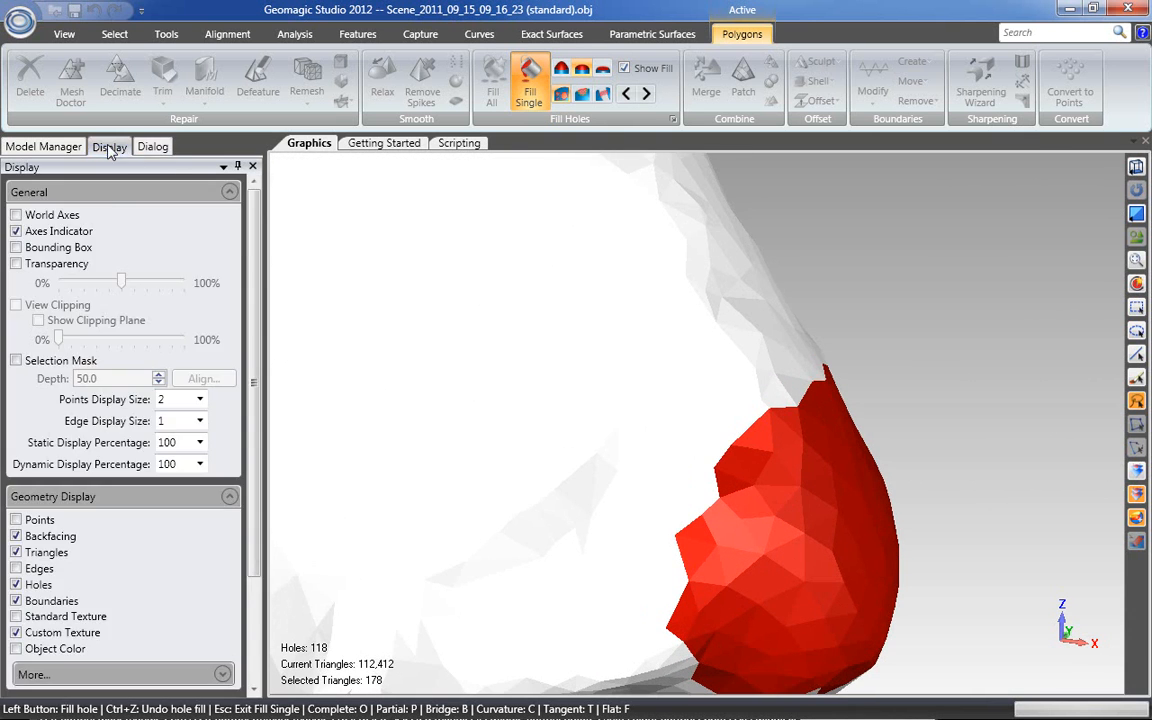
pyautogui.click(16, 568)
pyautogui.moveTo(776, 450); pyautogui.dragTo(755, 402, button='middle')
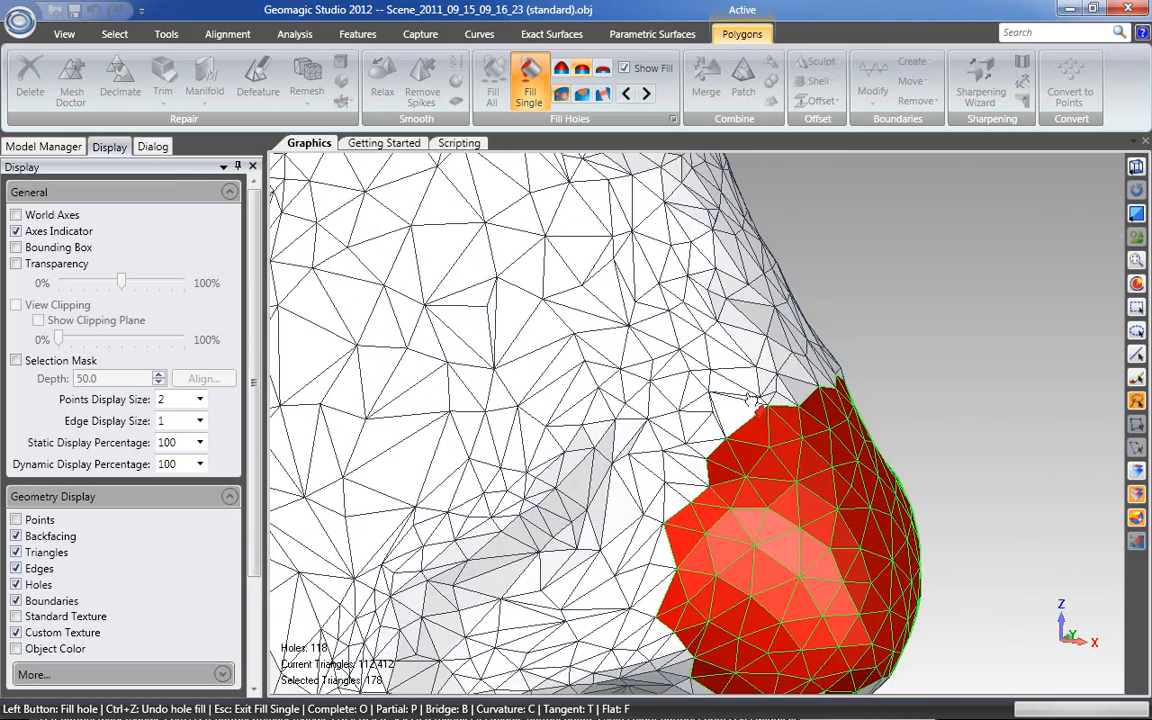
pyautogui.scroll(-2, 750, 417)
pyautogui.moveTo(700, 467); pyautogui.dragTo(820, 493, button='middle')
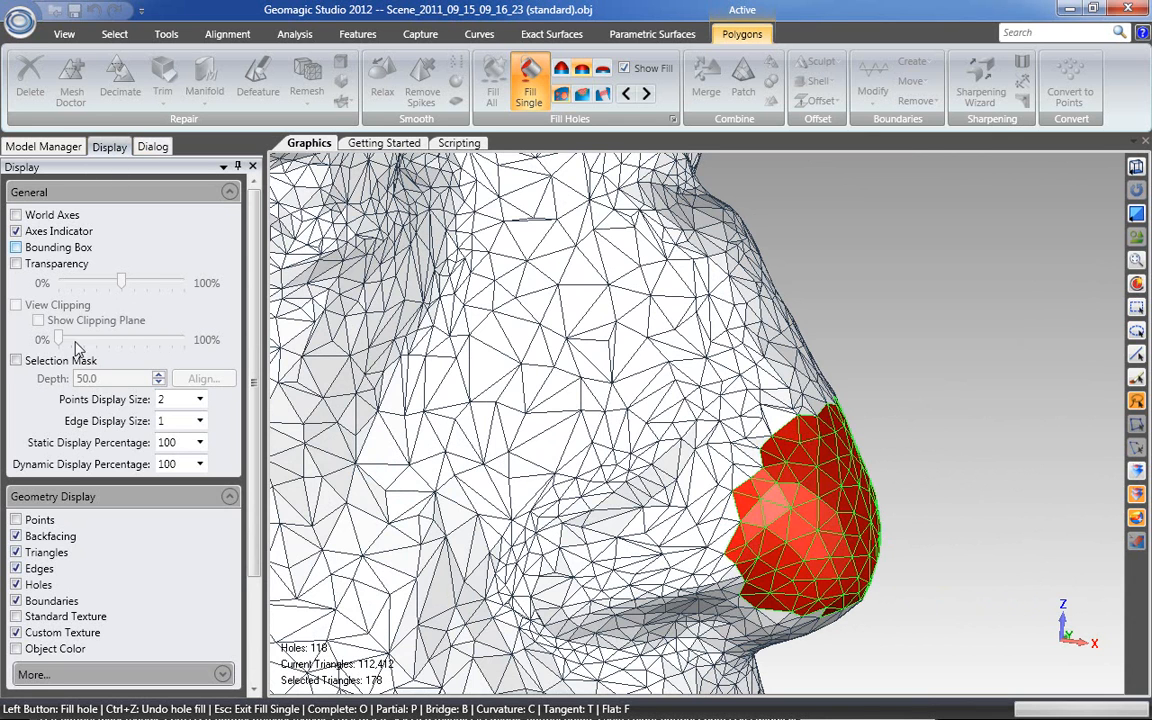
pyautogui.click(34, 570)
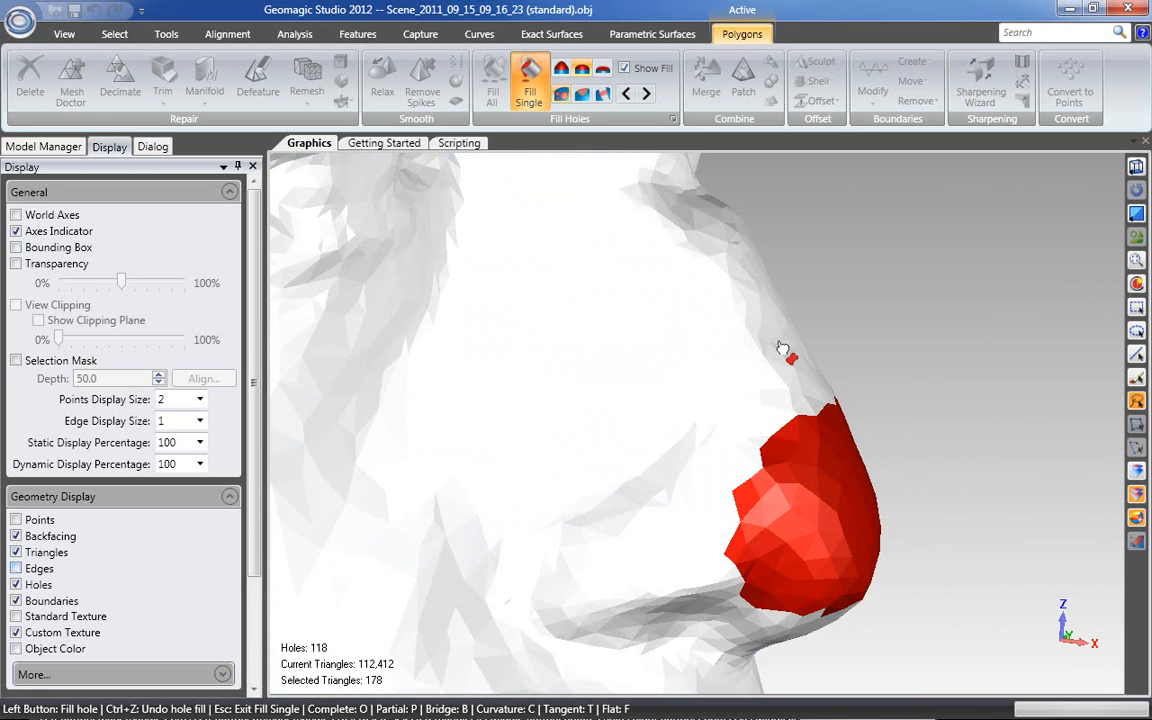
pyautogui.hotkey('ctrl', 'z')
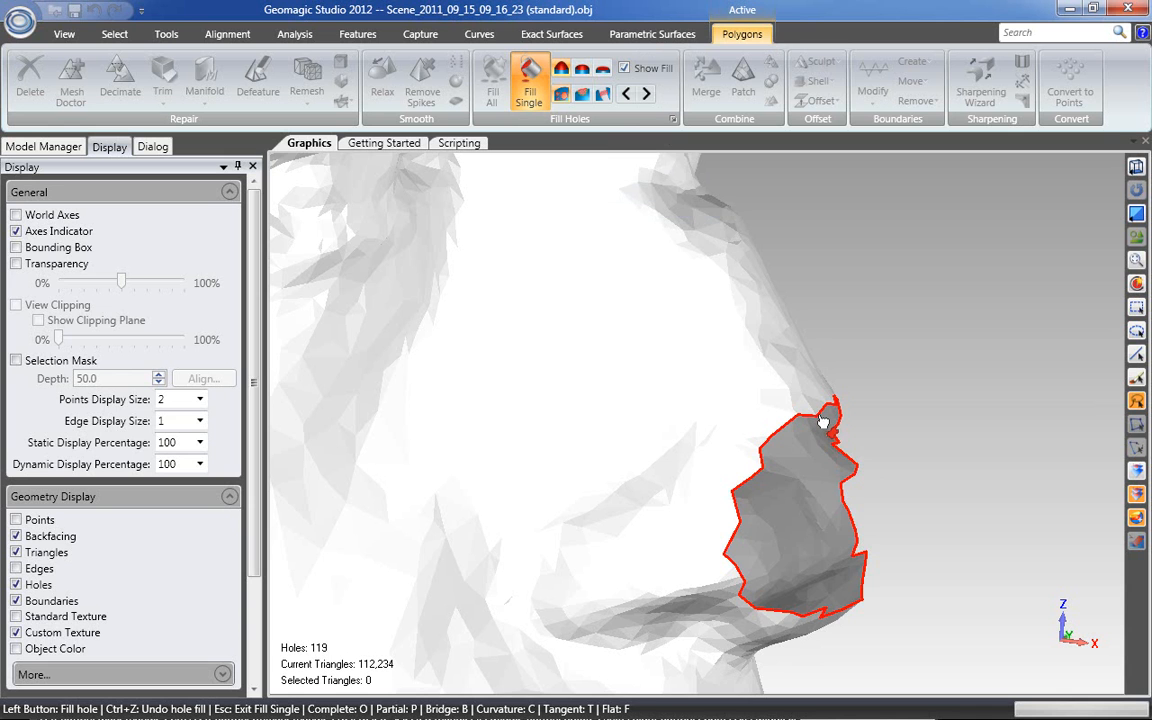
# Try filling the nose-tip hole once more with the mesh edges displayed over the patch, and undo that fill.
pyautogui.scroll(3, 822, 422)
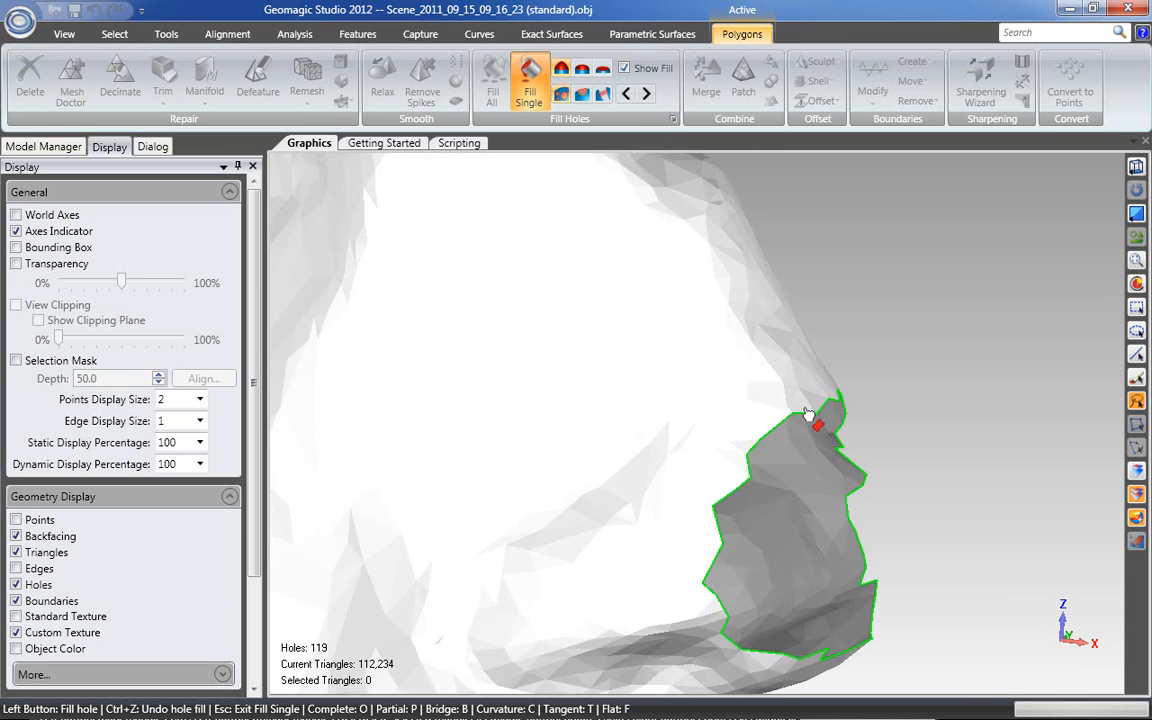
pyautogui.scroll(-2, 814, 300)
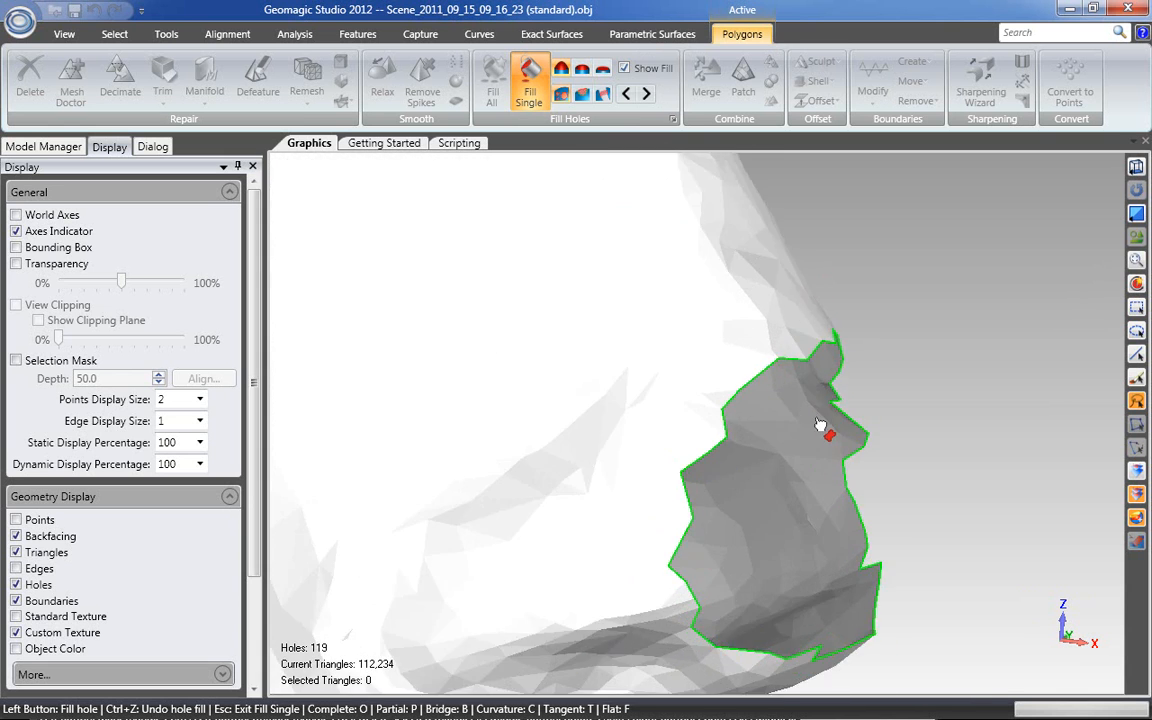
pyautogui.click(817, 362)
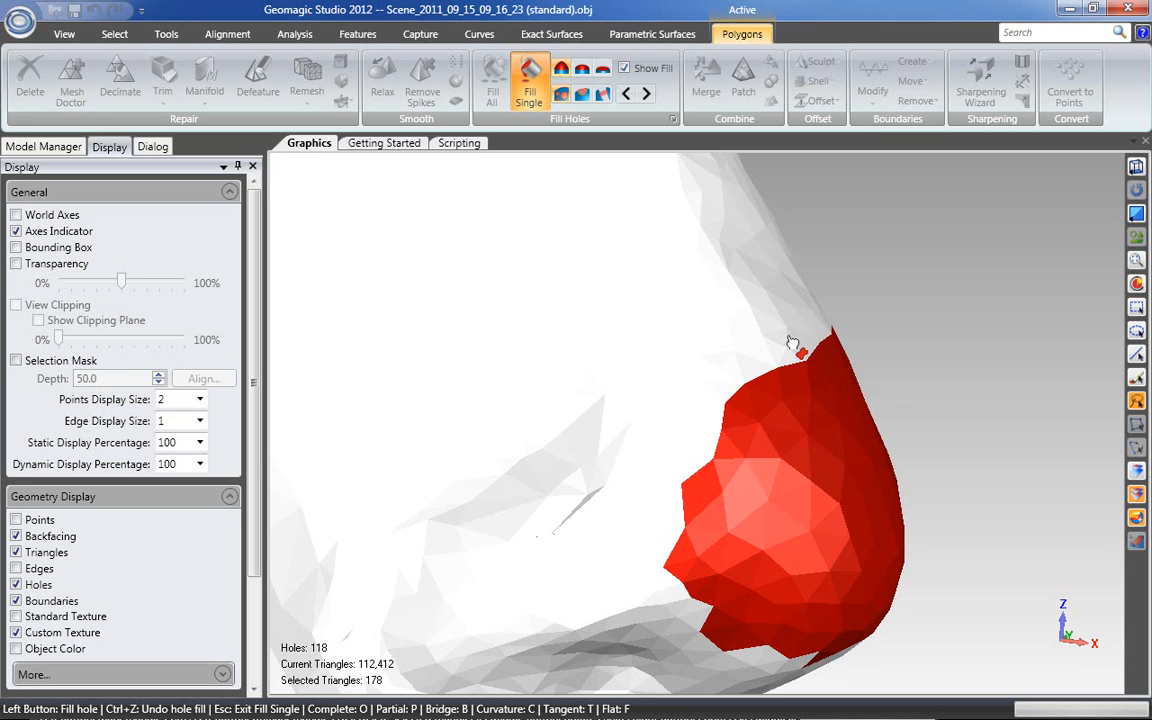
pyautogui.click(25, 570)
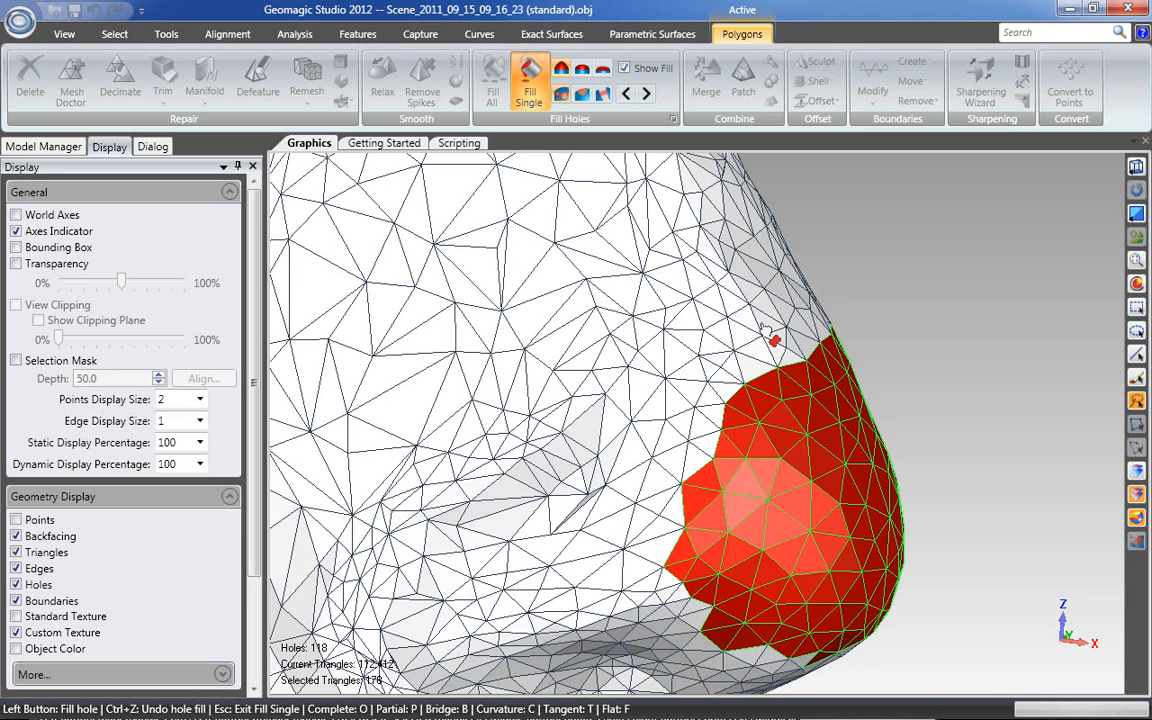
pyautogui.hotkey('ctrl', 'z')
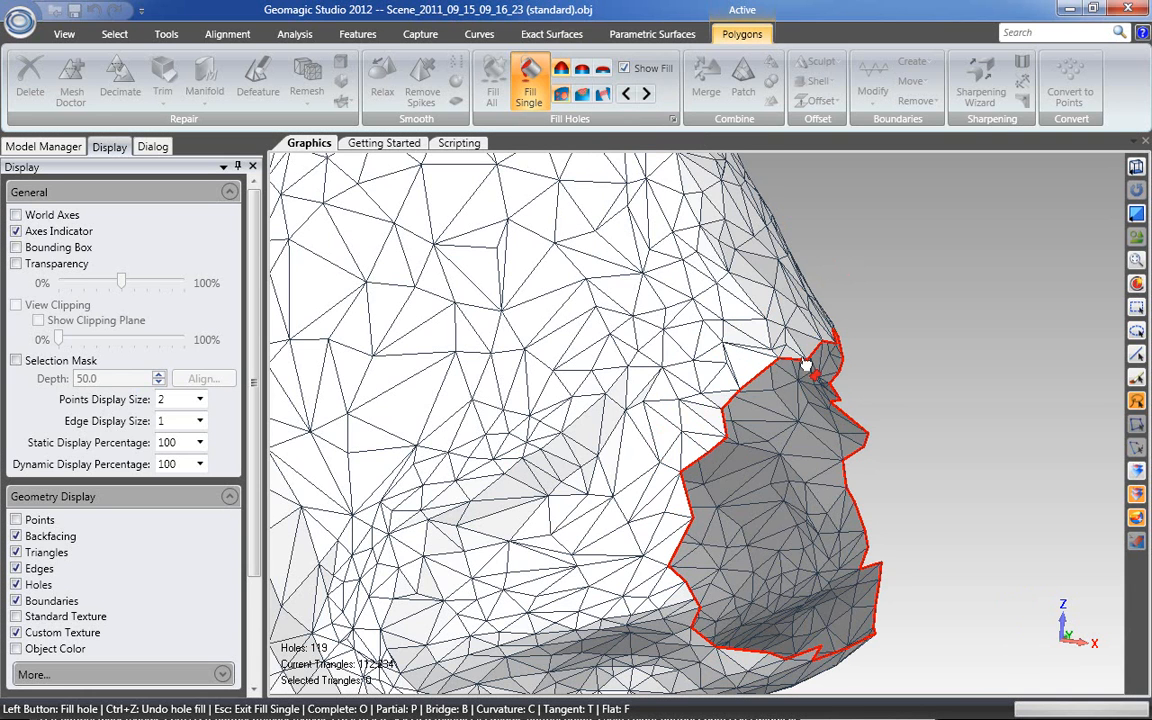
# Fill the hole at the tip of the nose and exit Fill Single.
pyautogui.click(806, 367)
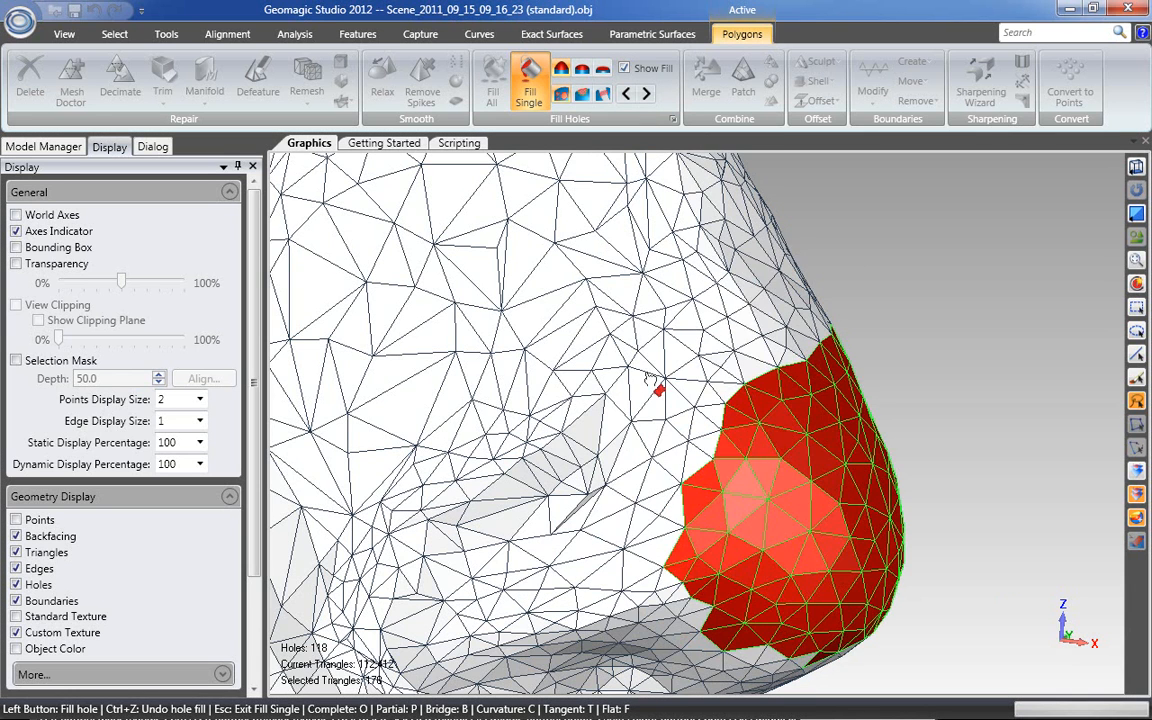
pyautogui.scroll(-5, 607, 490)
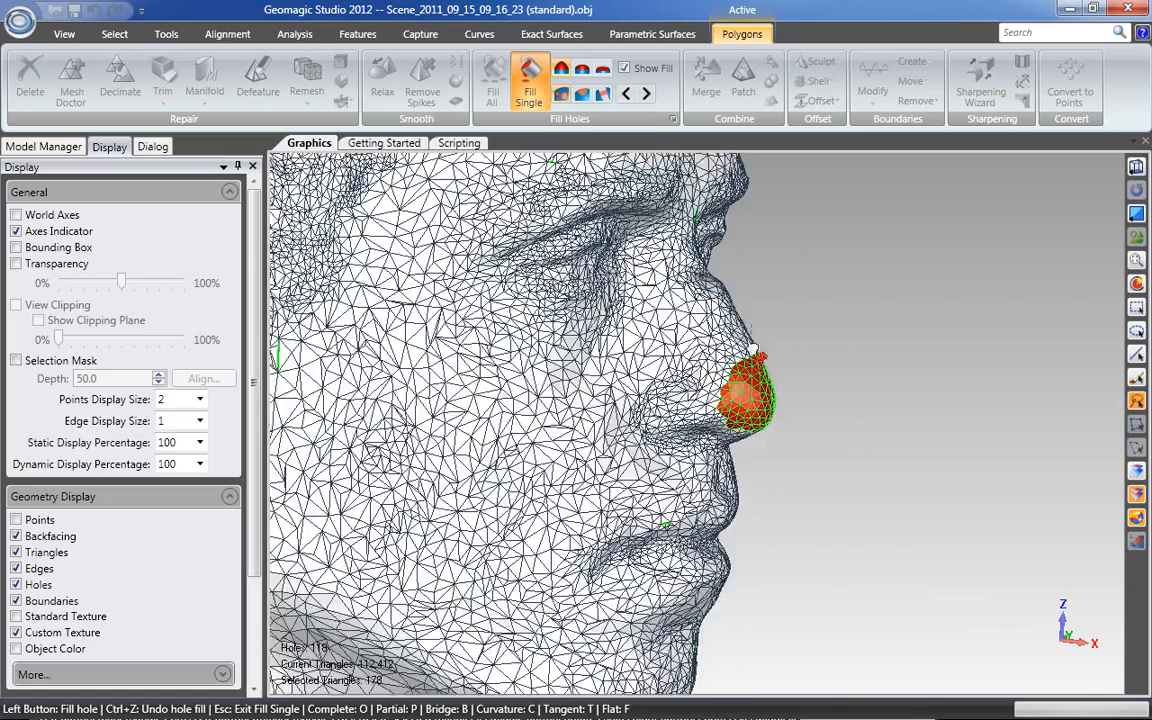
pyautogui.moveTo(776, 275); pyautogui.dragTo(608, 200, button='middle')
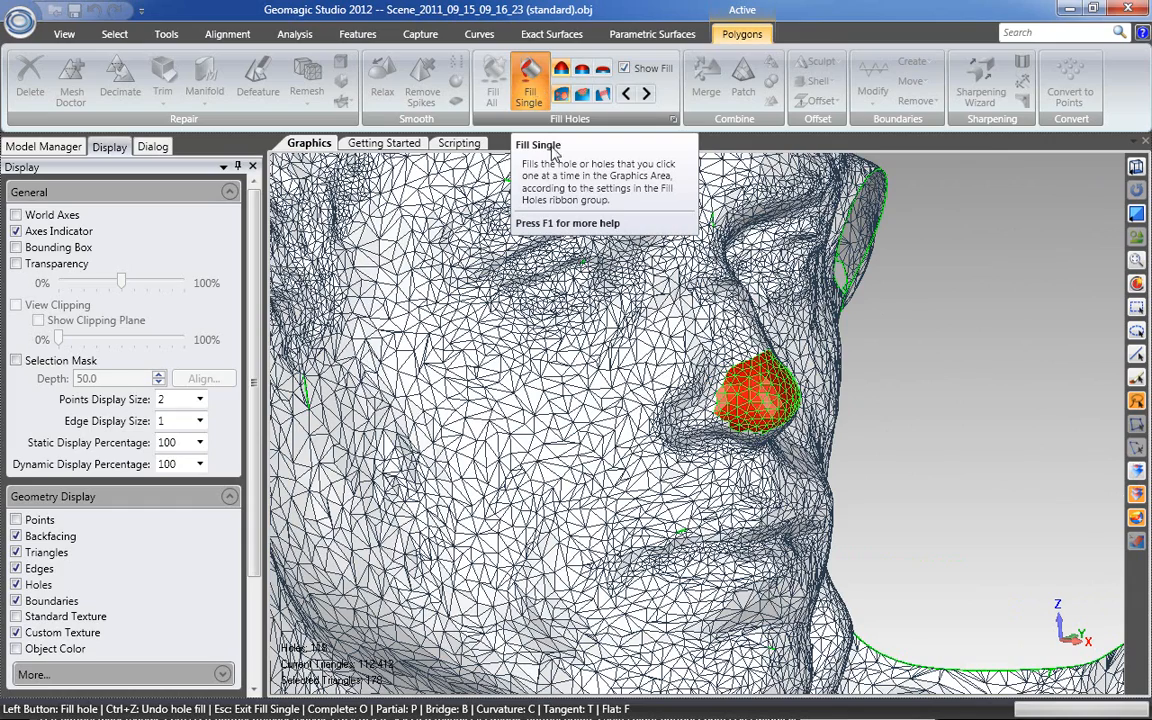
pyautogui.moveTo(869, 419); pyautogui.dragTo(940, 441, button='middle')
pyautogui.press('Escape')
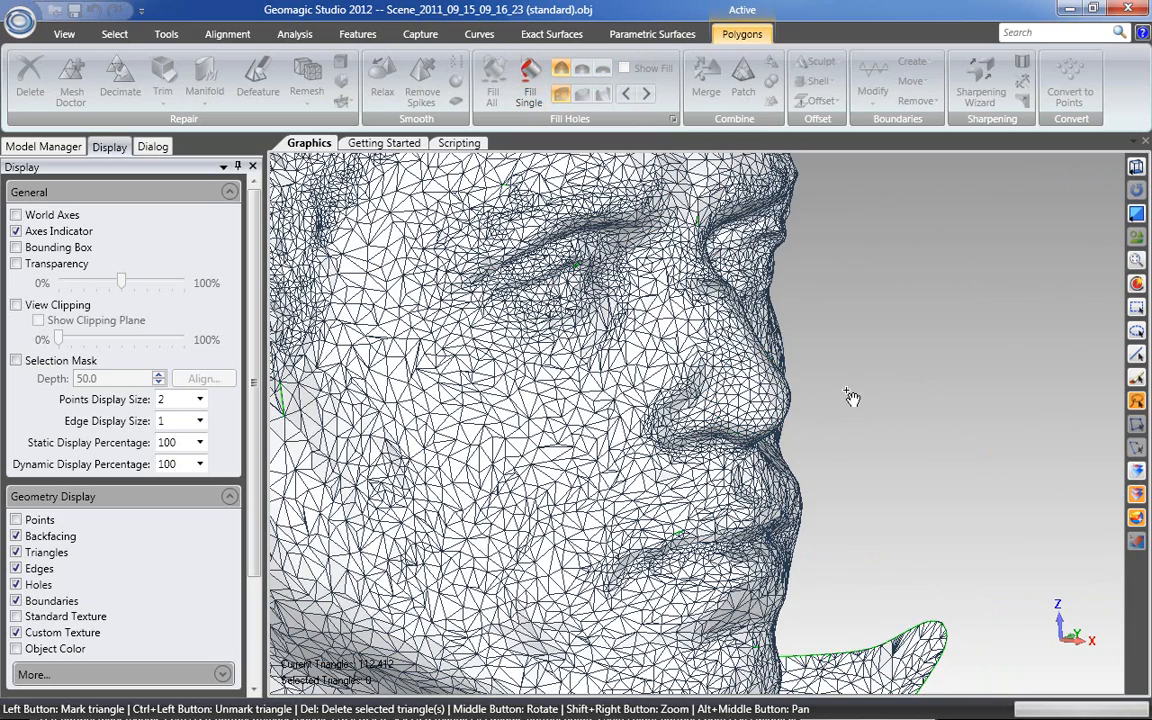
# Review the repaired nose on the whole head scan and turn off the mesh edge display.
pyautogui.moveTo(851, 403); pyautogui.dragTo(705, 382, button='middle')
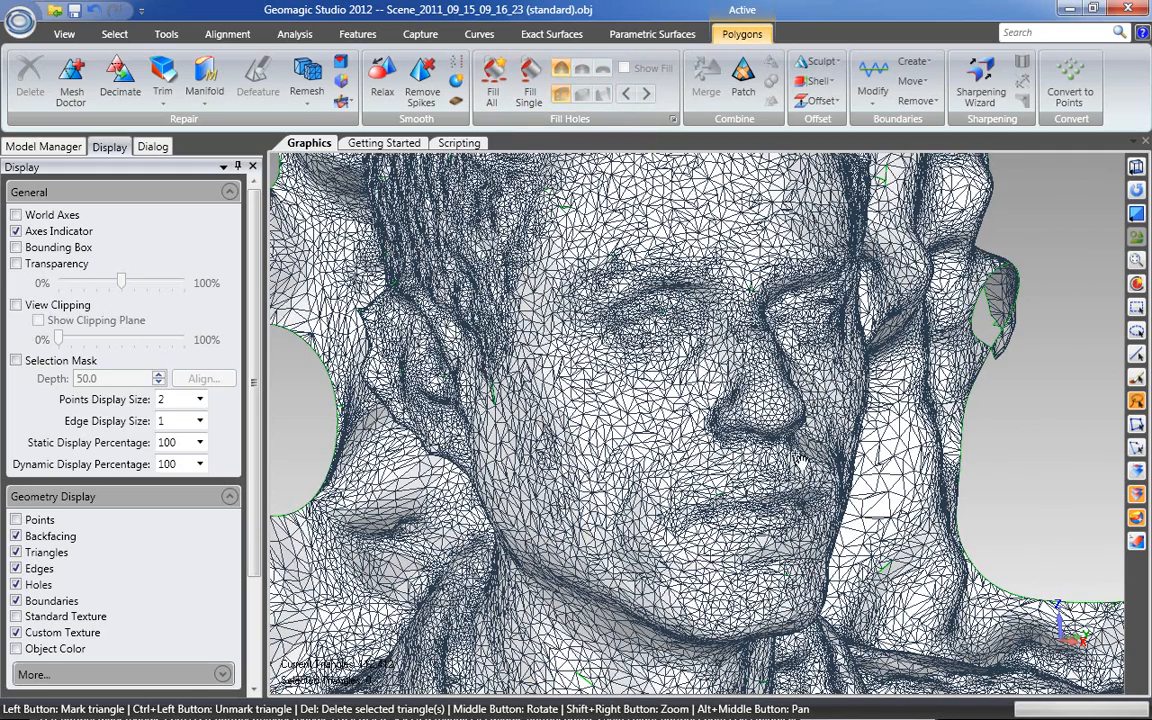
pyautogui.scroll(-3, 796, 457)
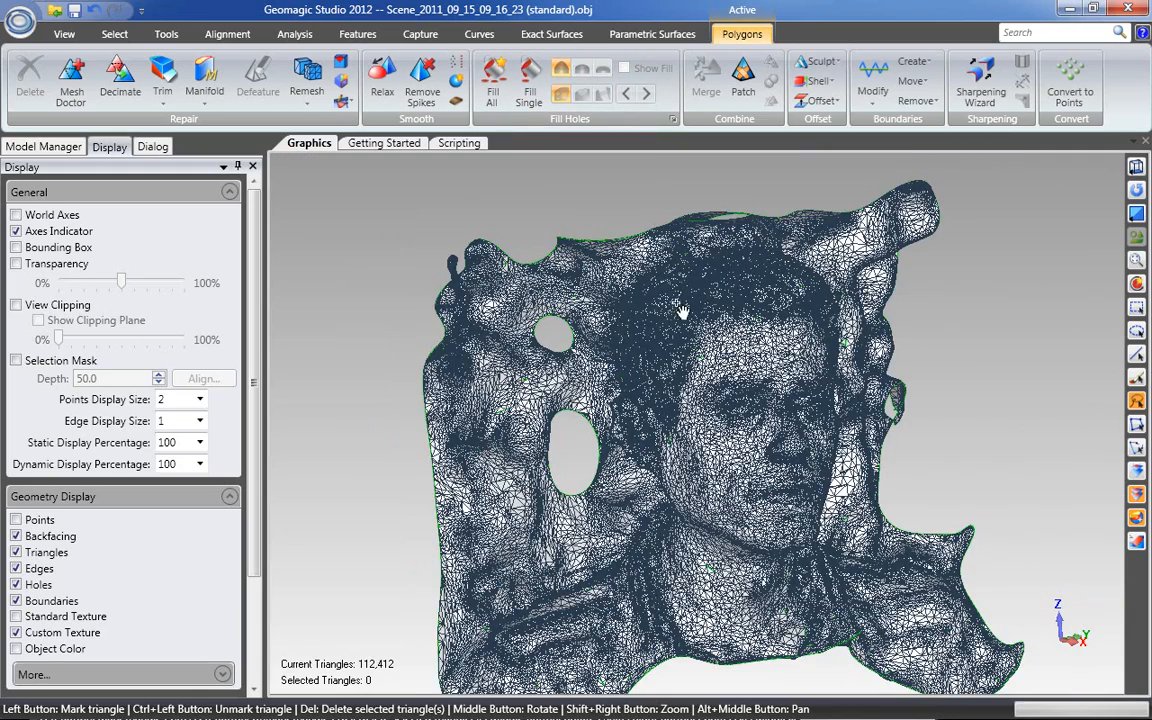
pyautogui.scroll(2, 655, 189)
pyautogui.scroll(-3, 657, 192)
pyautogui.moveTo(728, 380); pyautogui.dragTo(777, 430, button='middle')
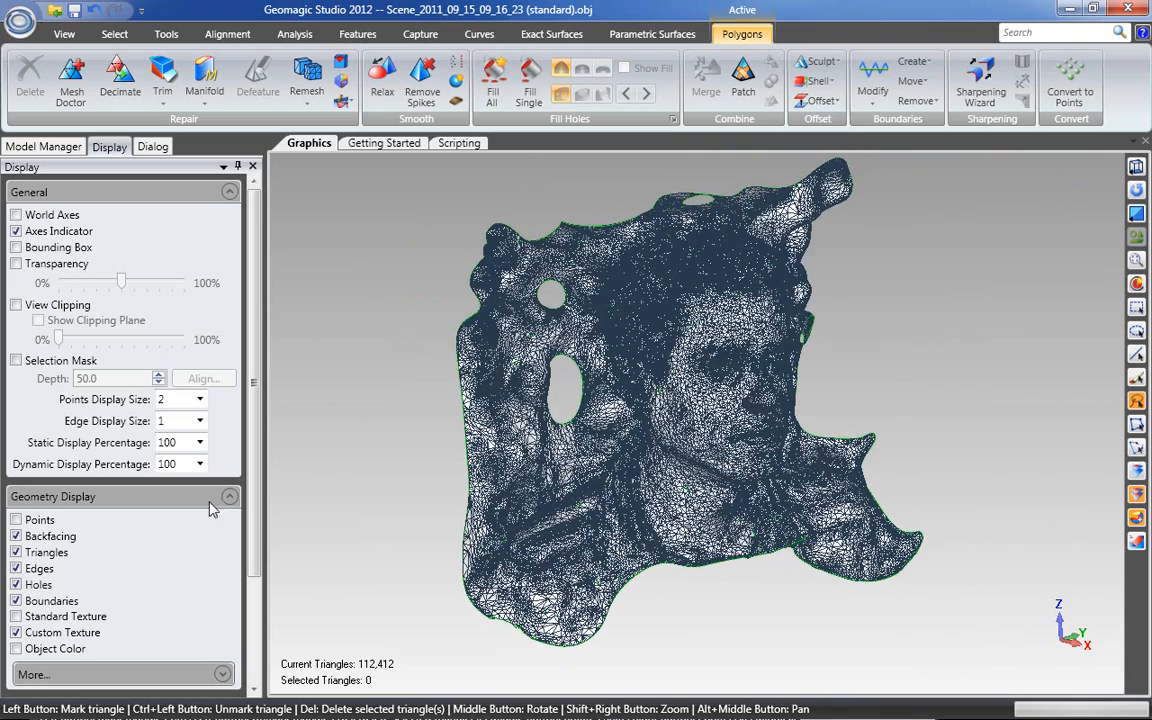
pyautogui.click(24, 568)
pyautogui.moveTo(812, 549); pyautogui.dragTo(622, 365, button='middle')
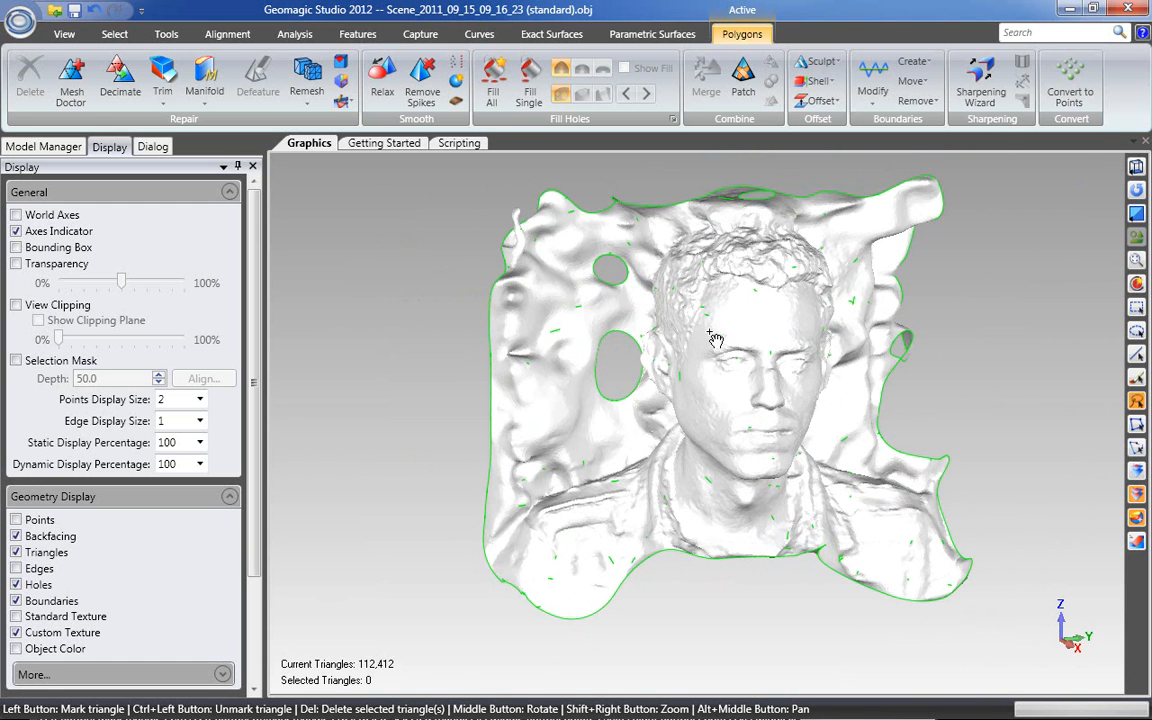
# Examine the small holes on the face and the larger openings in the background of the head scan.
pyautogui.scroll(8, 768, 353)
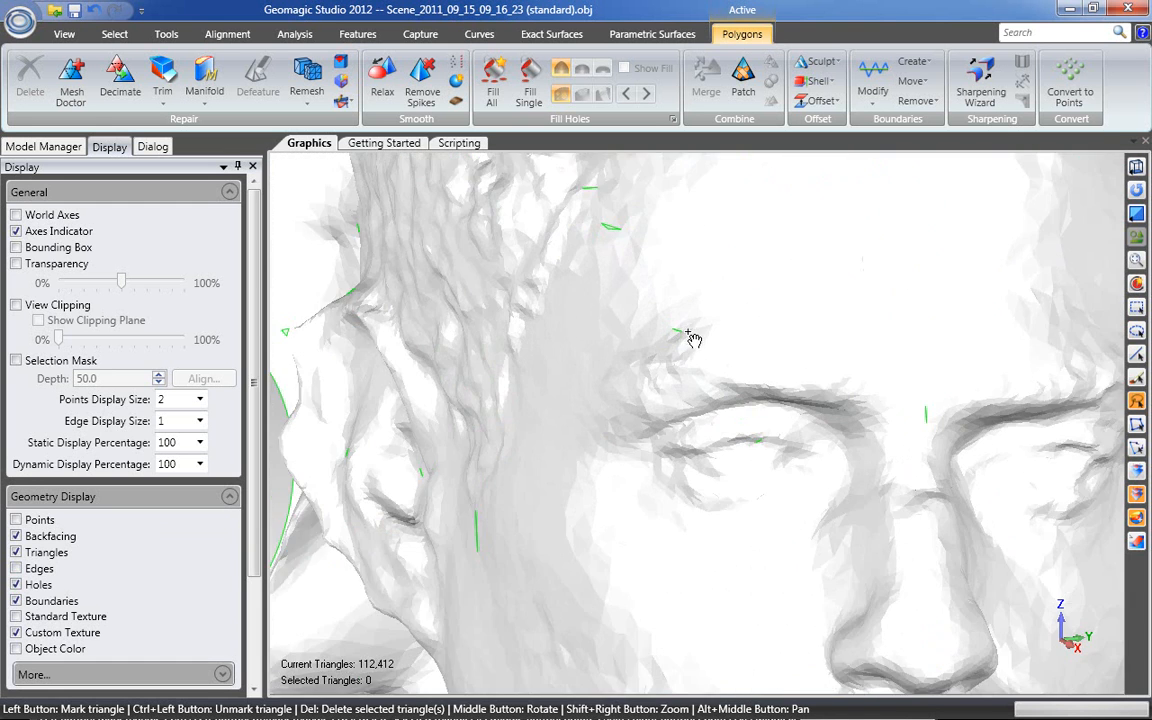
pyautogui.scroll(-8, 730, 357)
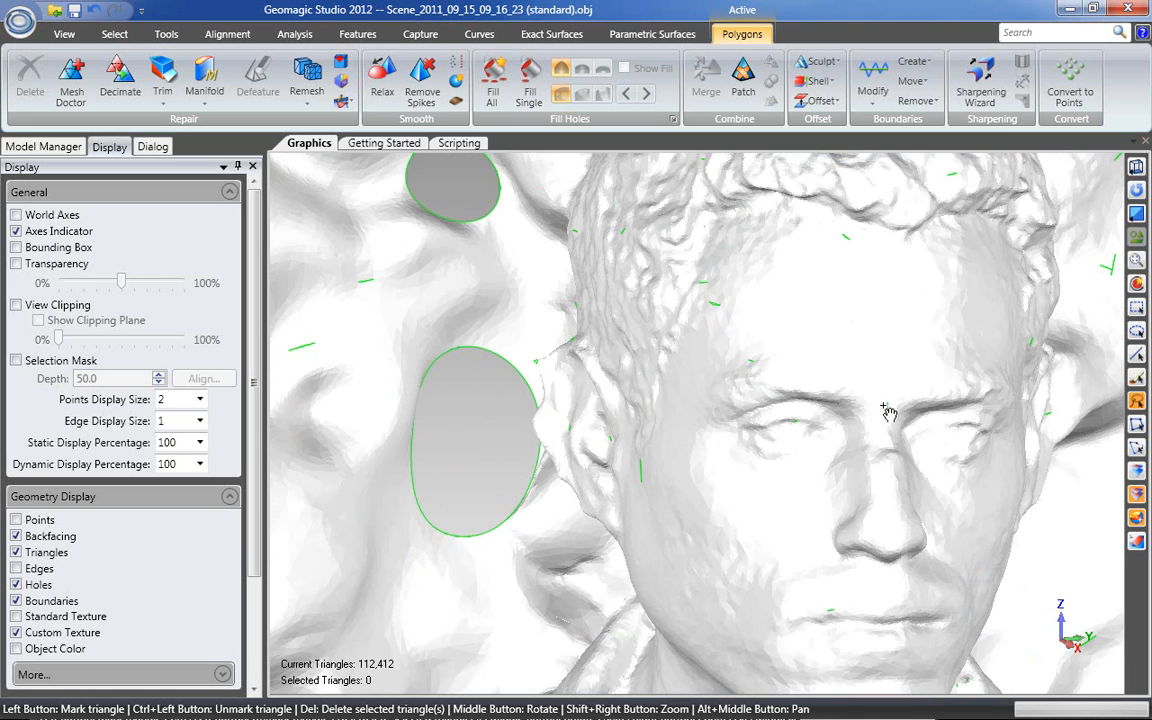
pyautogui.scroll(-2, 707, 441)
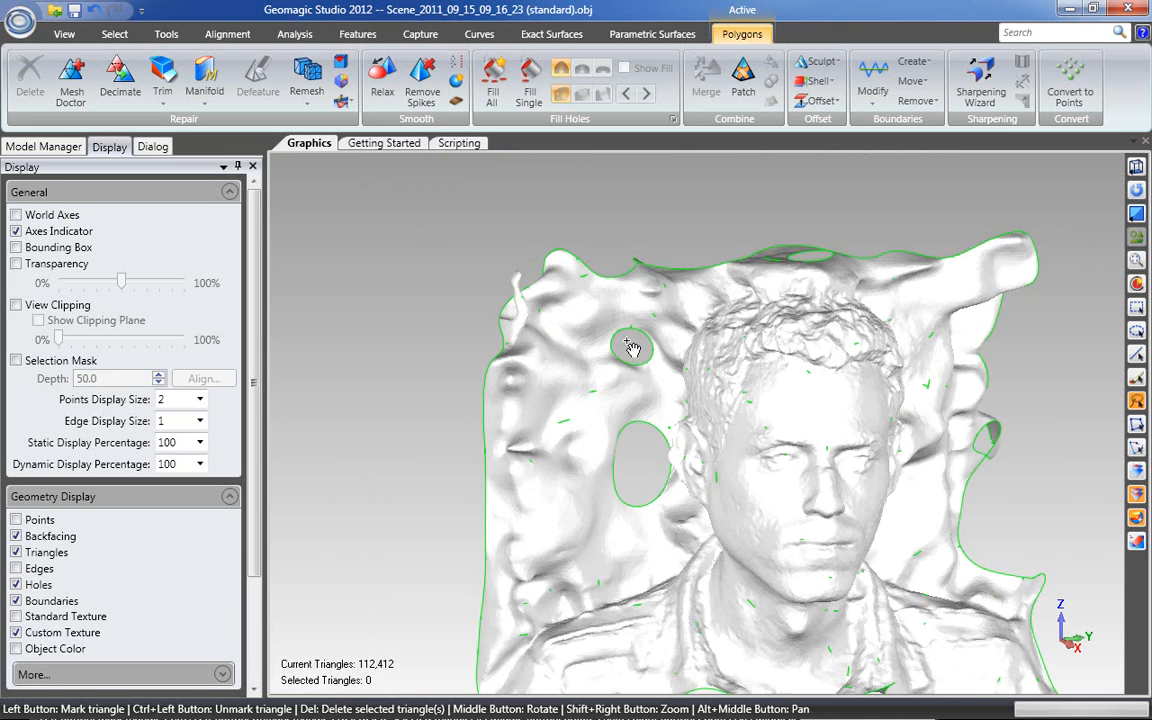
pyautogui.scroll(-2, 585, 172)
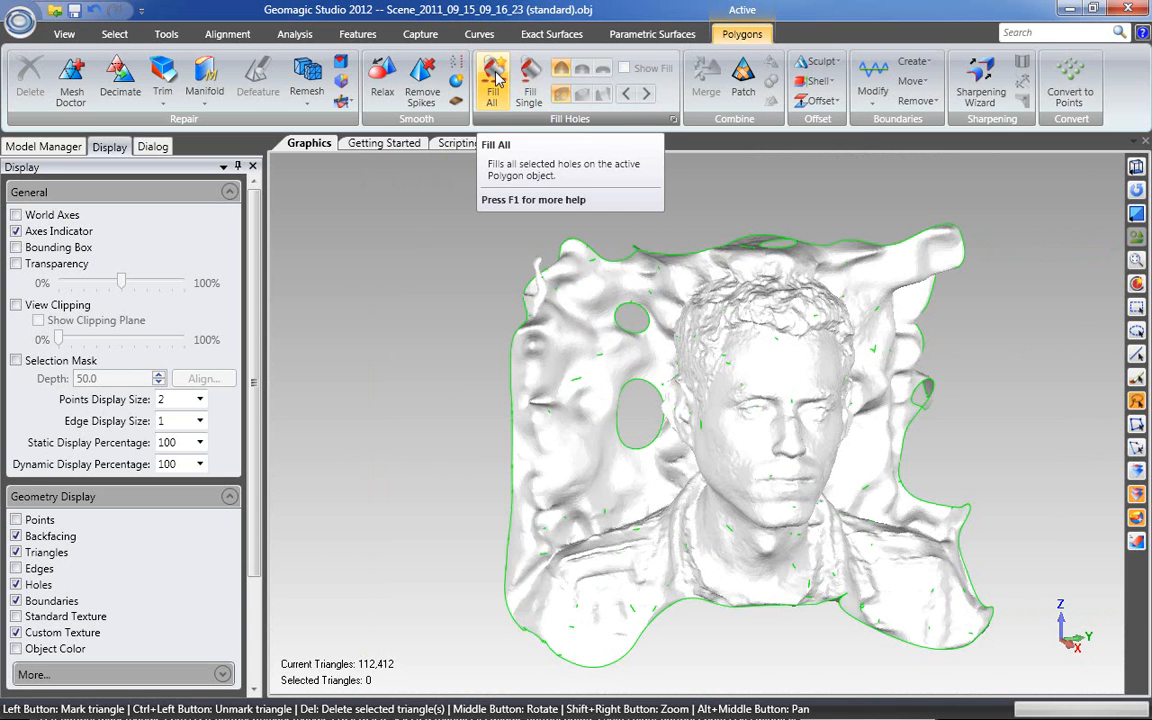
# Start Fill All and inspect from several angles which holes and outer boundaries are selected for filling.
pyautogui.click(493, 80)
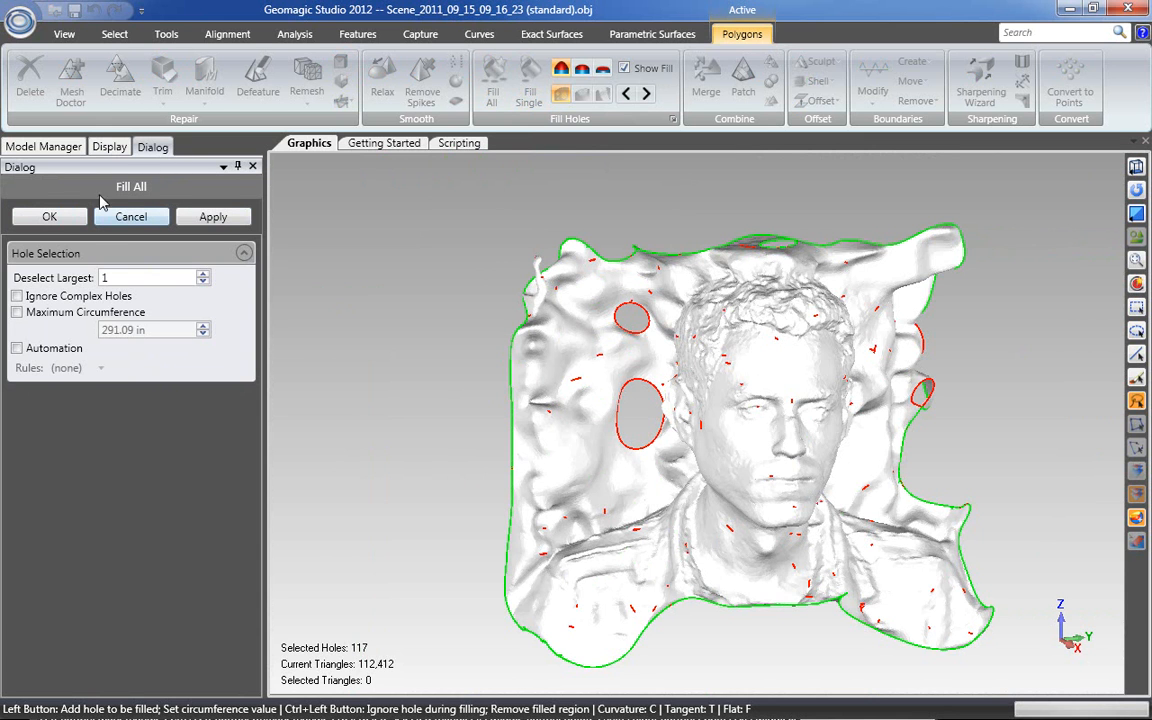
pyautogui.moveTo(400, 470); pyautogui.dragTo(510, 525, button='middle')
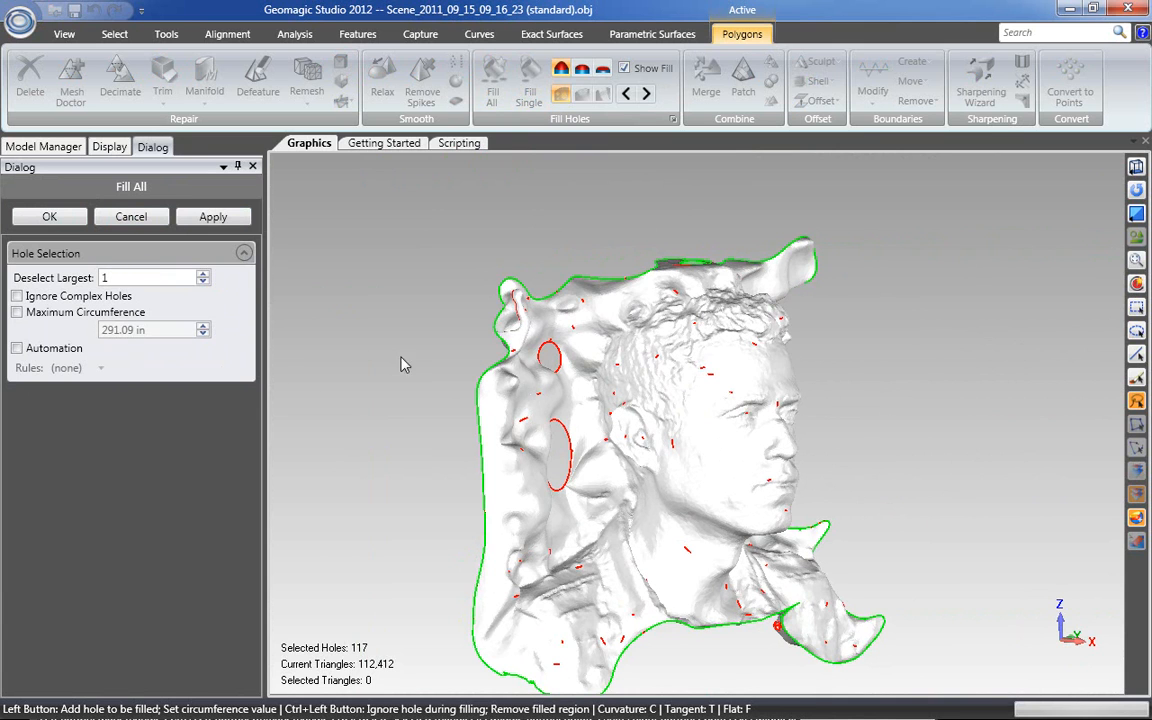
pyautogui.click(808, 248)
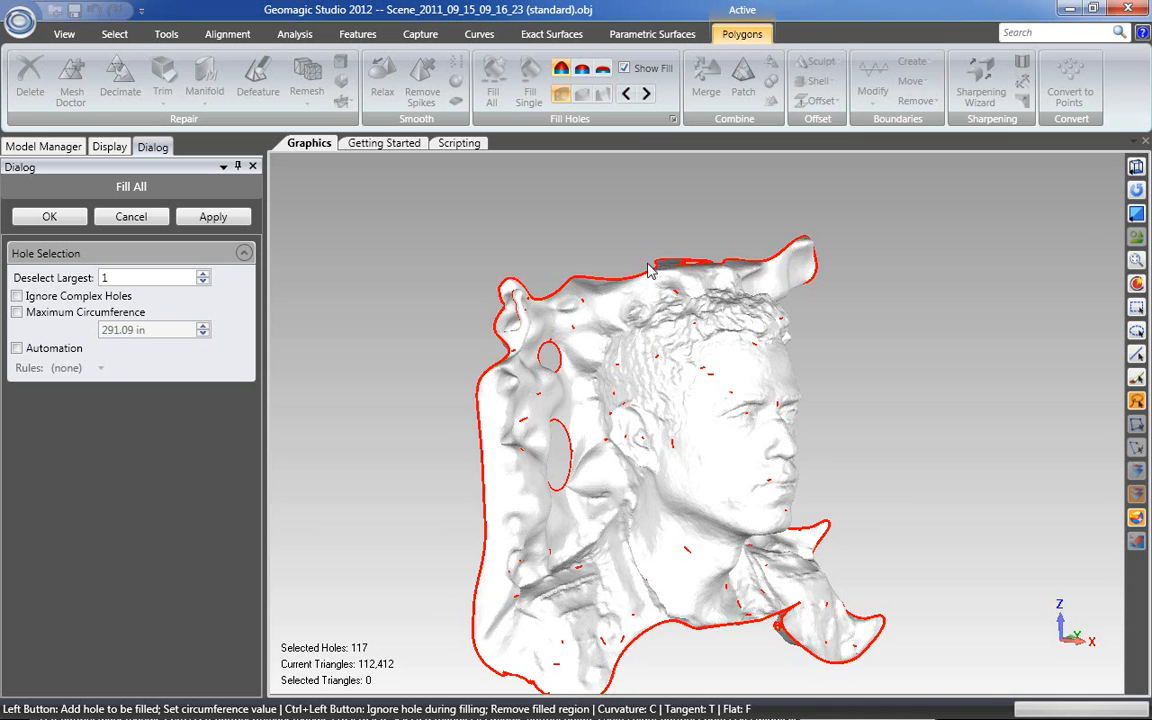
pyautogui.click(485, 393)
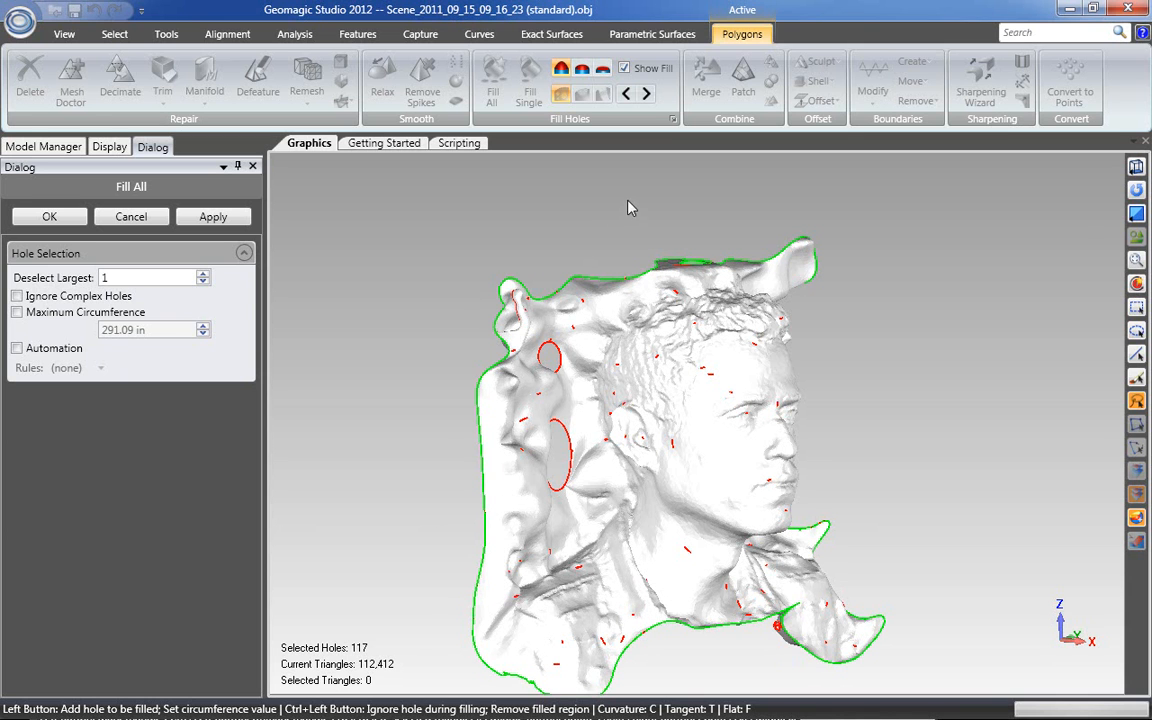
pyautogui.scroll(-2, 630, 205)
pyautogui.scroll(2, 666, 509)
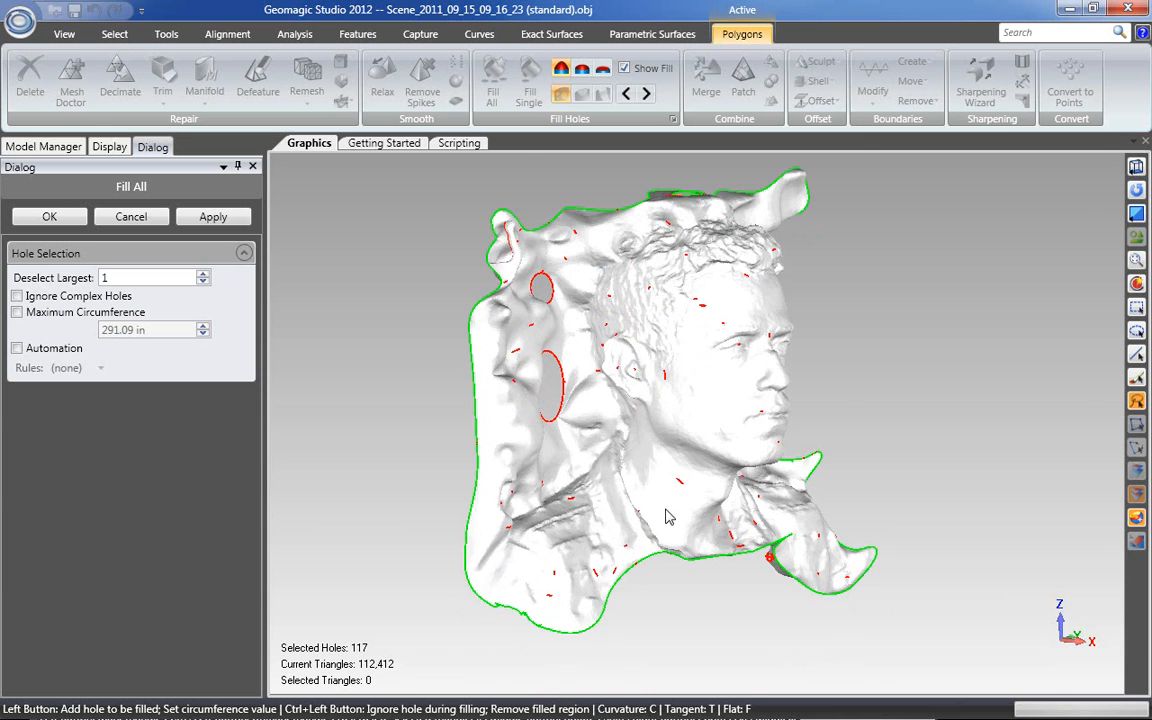
pyautogui.moveTo(457, 363)
pyautogui.mouseDown(button='middle')
pyautogui.moveTo(679, 363)
pyautogui.moveTo(874, 417)
pyautogui.moveTo(697, 411)
pyautogui.moveTo(464, 360)
pyautogui.mouseUp(button='middle')
pyautogui.moveTo(715, 416); pyautogui.dragTo(620, 392, button='middle')
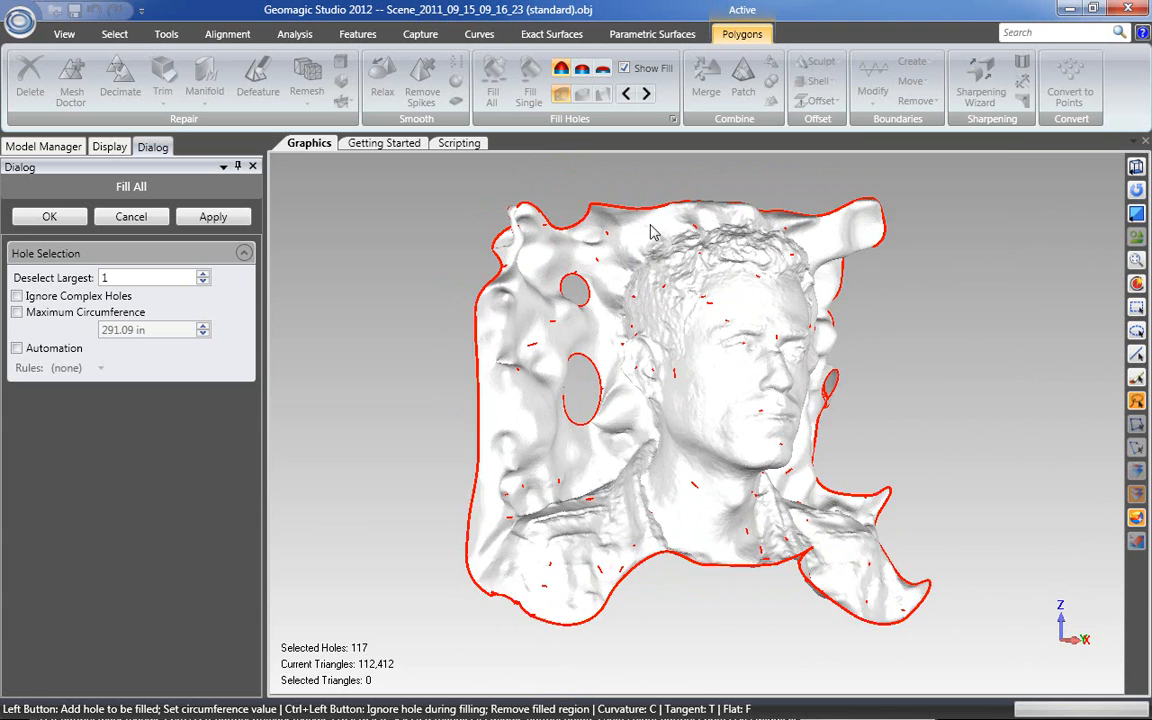
pyautogui.moveTo(657, 186); pyautogui.dragTo(607, 235, button='middle')
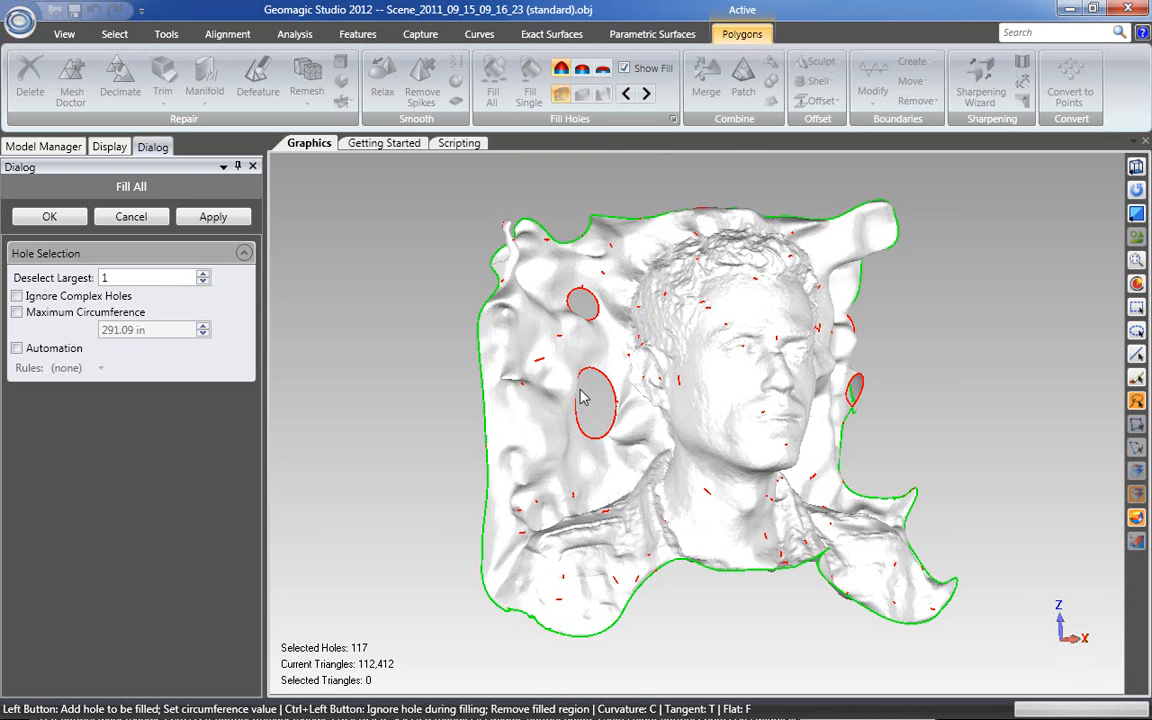
# Try excluding the four largest holes from the fill selection, and set the number of deselected largest holes back to 1.
pyautogui.click(203, 274)
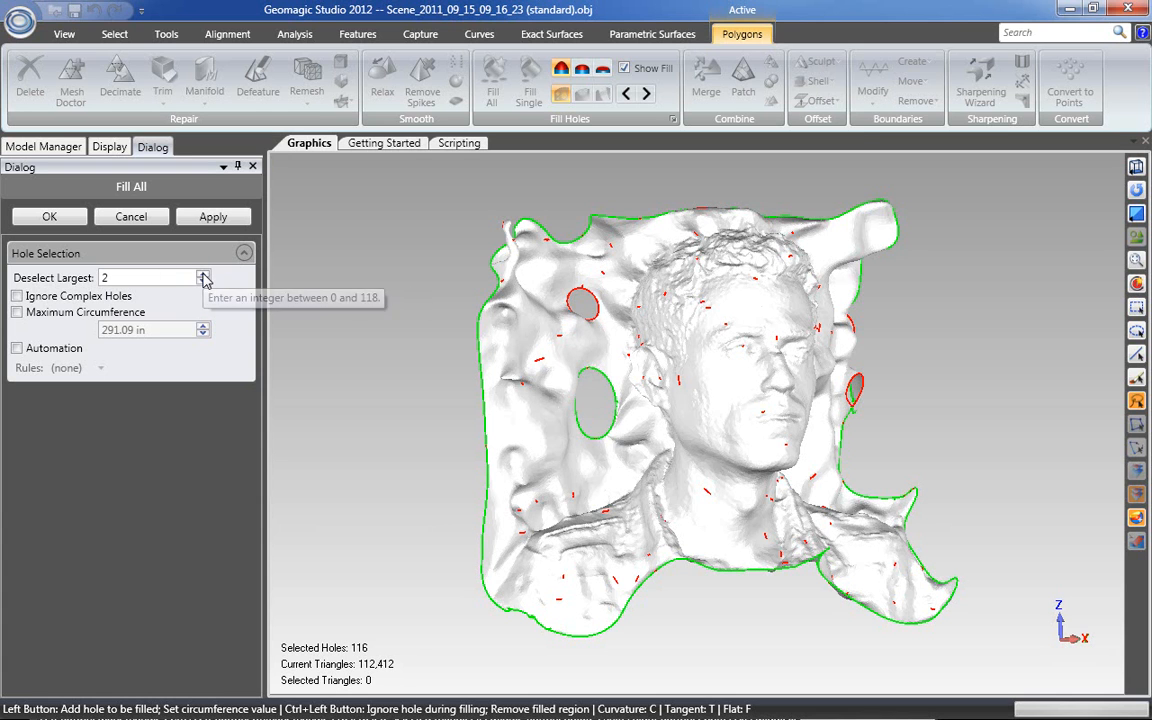
pyautogui.click(203, 275)
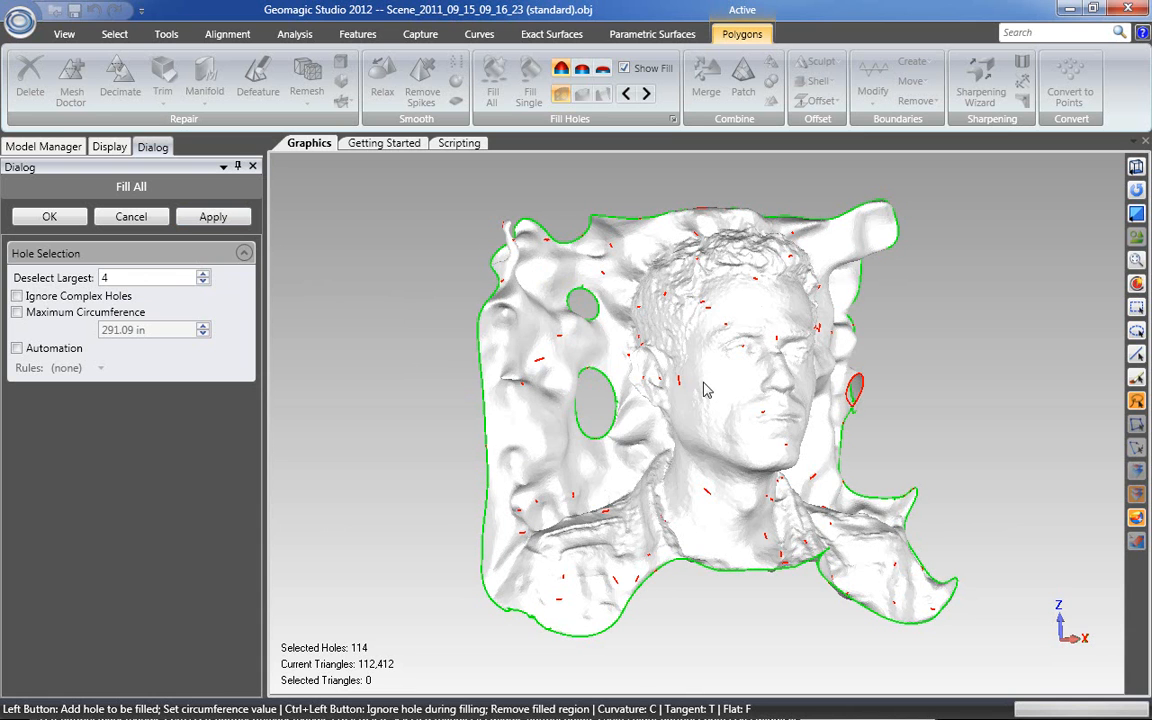
pyautogui.click(203, 281)
pyautogui.click(203, 282)
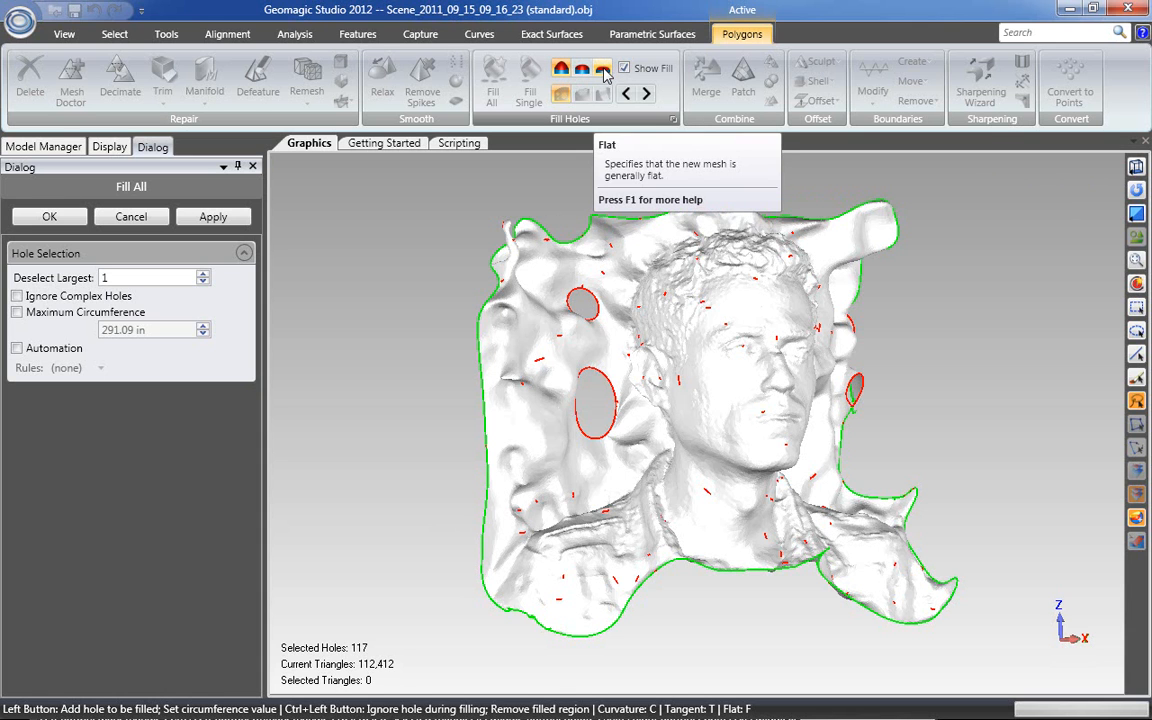
# Try filling all selected holes with the Flat method, inspect the patches near the scan's outer edge, and undo the fill.
pyautogui.moveTo(800, 432); pyautogui.dragTo(861, 382, button='middle')
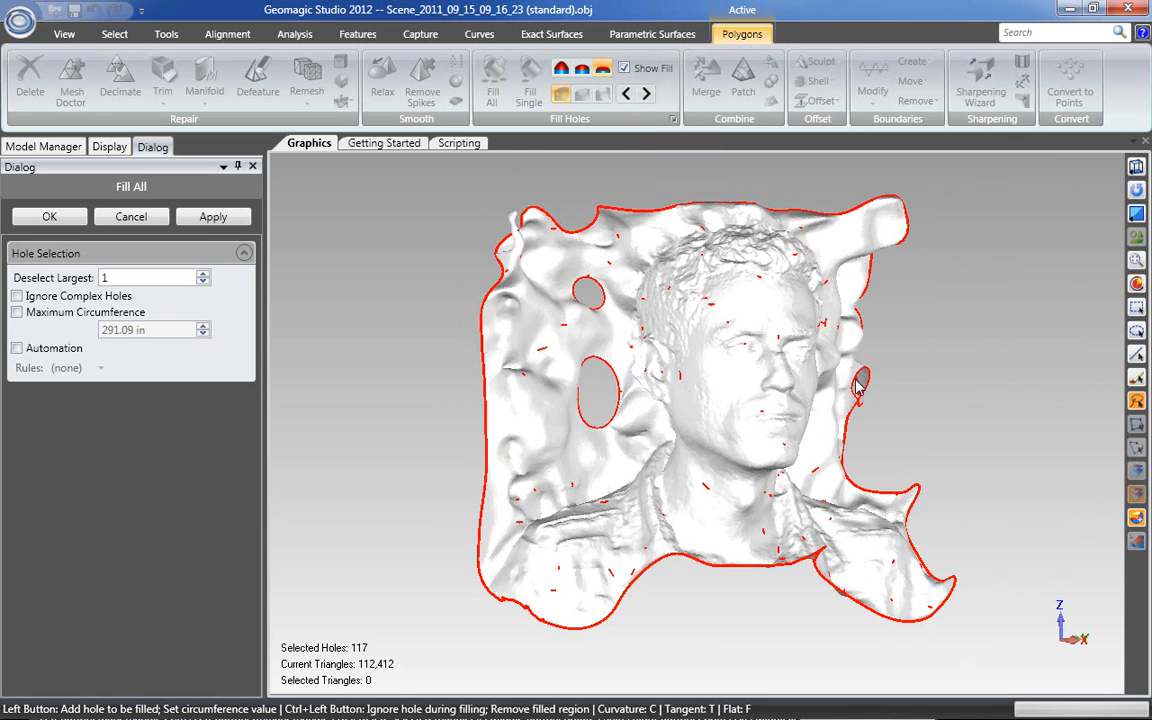
pyautogui.scroll(-3, 858, 384)
pyautogui.scroll(10, 859, 384)
pyautogui.keyDown('alt'); pyautogui.moveTo(787, 352); pyautogui.dragTo(732, 461, button='middle'); pyautogui.keyUp('alt')
pyautogui.moveTo(857, 498); pyautogui.dragTo(527, 391, button='middle')
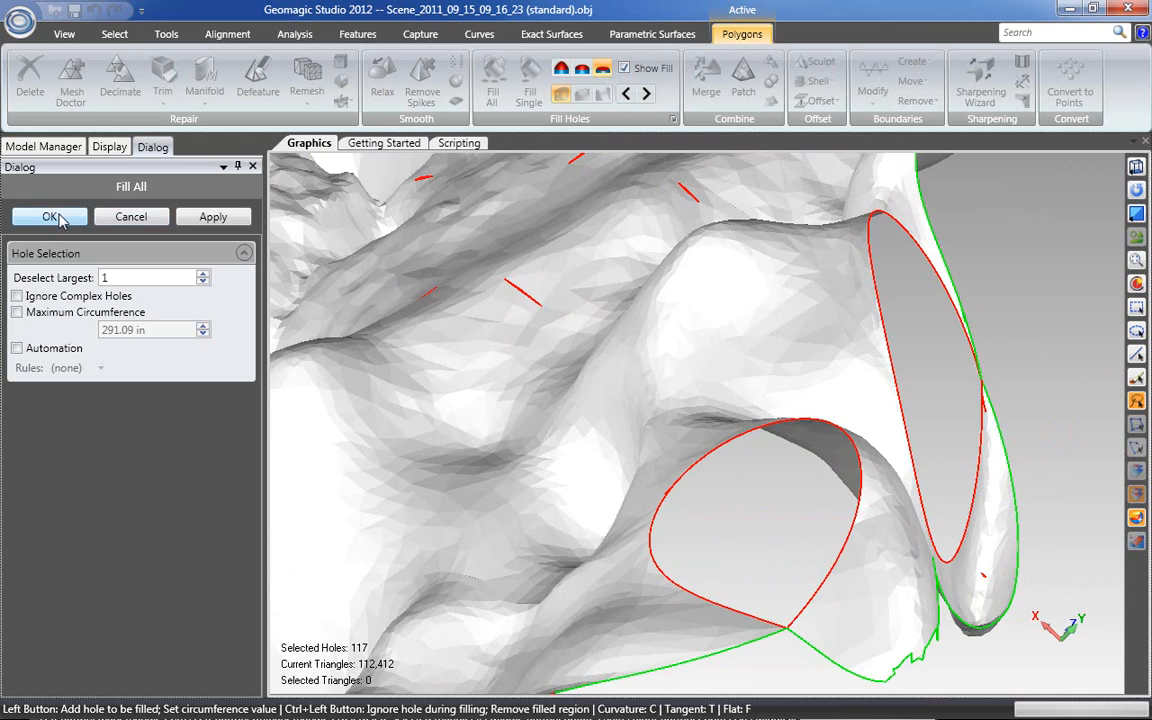
pyautogui.click(213, 217)
pyautogui.moveTo(328, 276); pyautogui.dragTo(958, 610, button='middle')
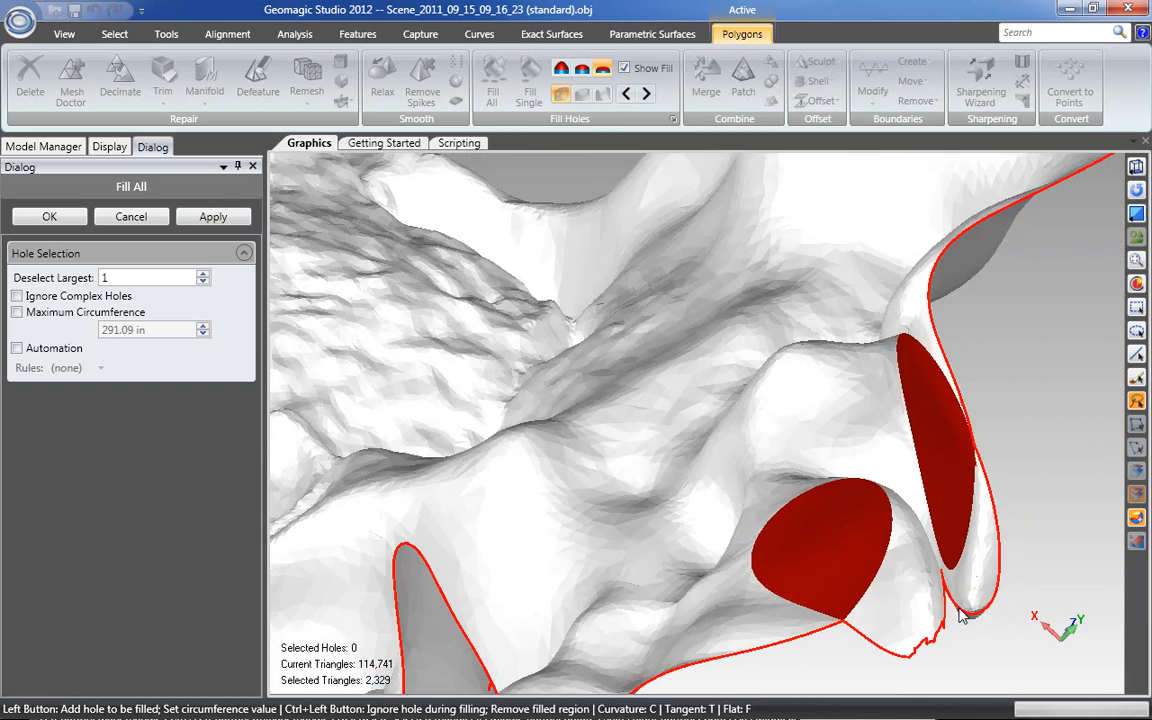
pyautogui.scroll(-2, 958, 610)
pyautogui.scroll(4, 932, 608)
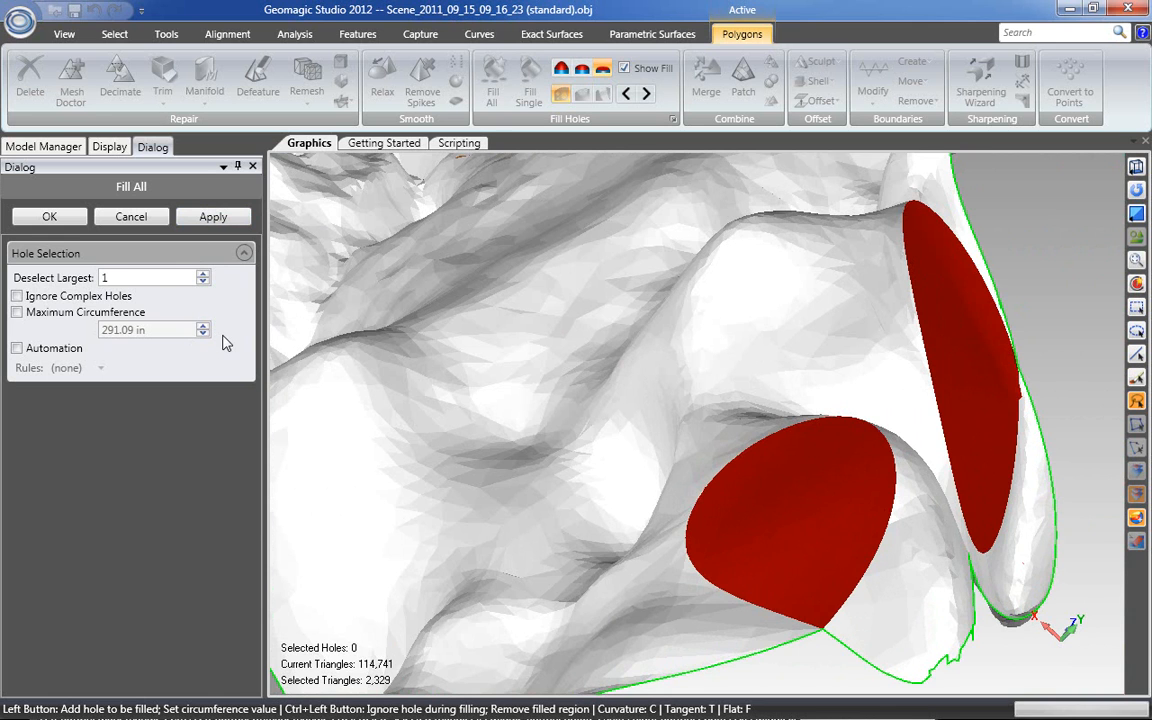
pyautogui.hotkey('ctrl', 'z')
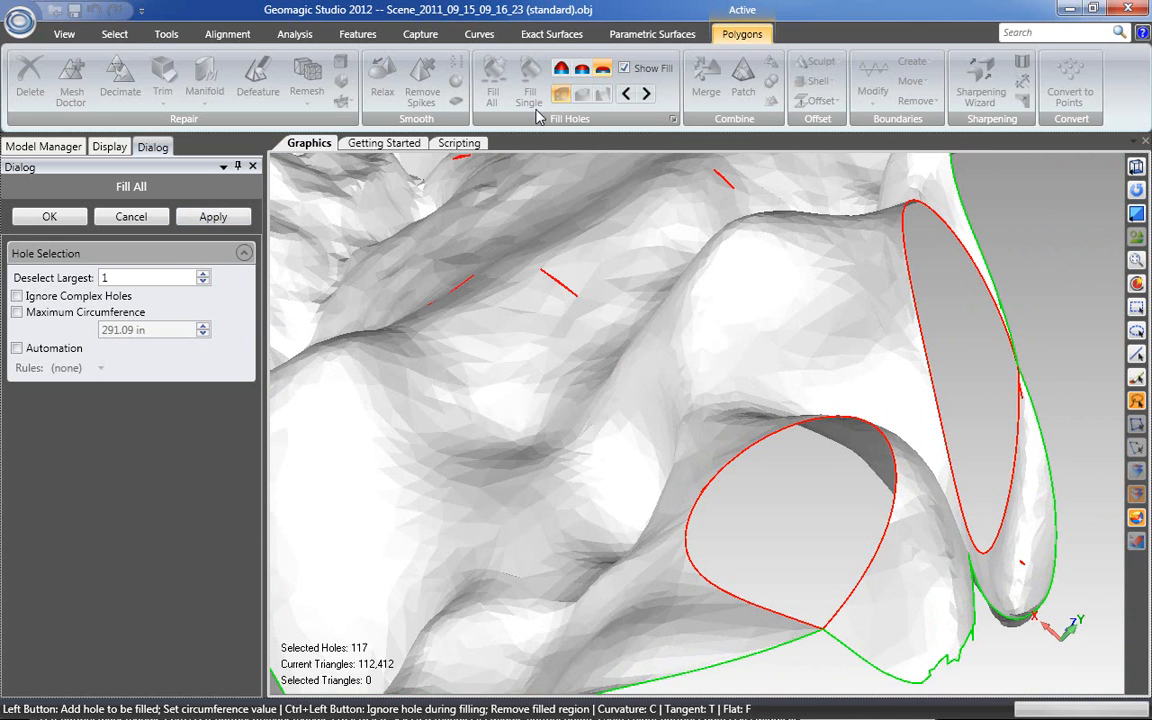
# Try filling all selected holes with the Tangent method, inspect the edge patches from different angles, and undo the fill.
pyautogui.click(583, 70)
pyautogui.click(213, 217)
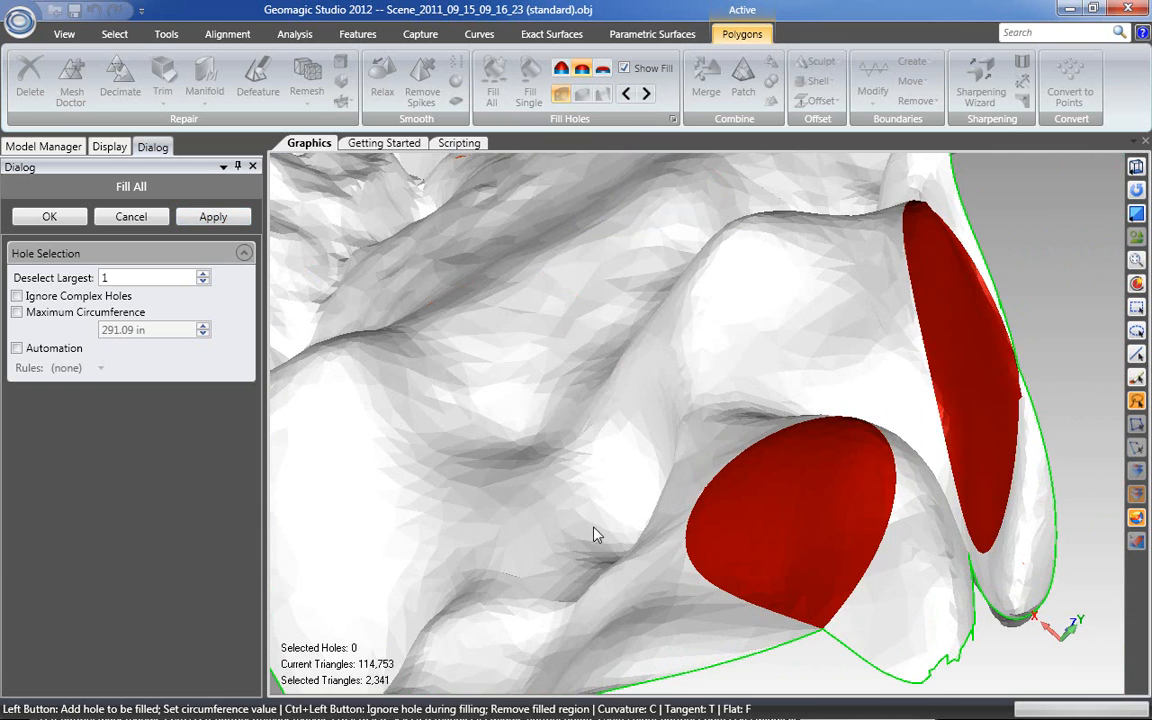
pyautogui.moveTo(769, 597); pyautogui.dragTo(937, 462, button='middle')
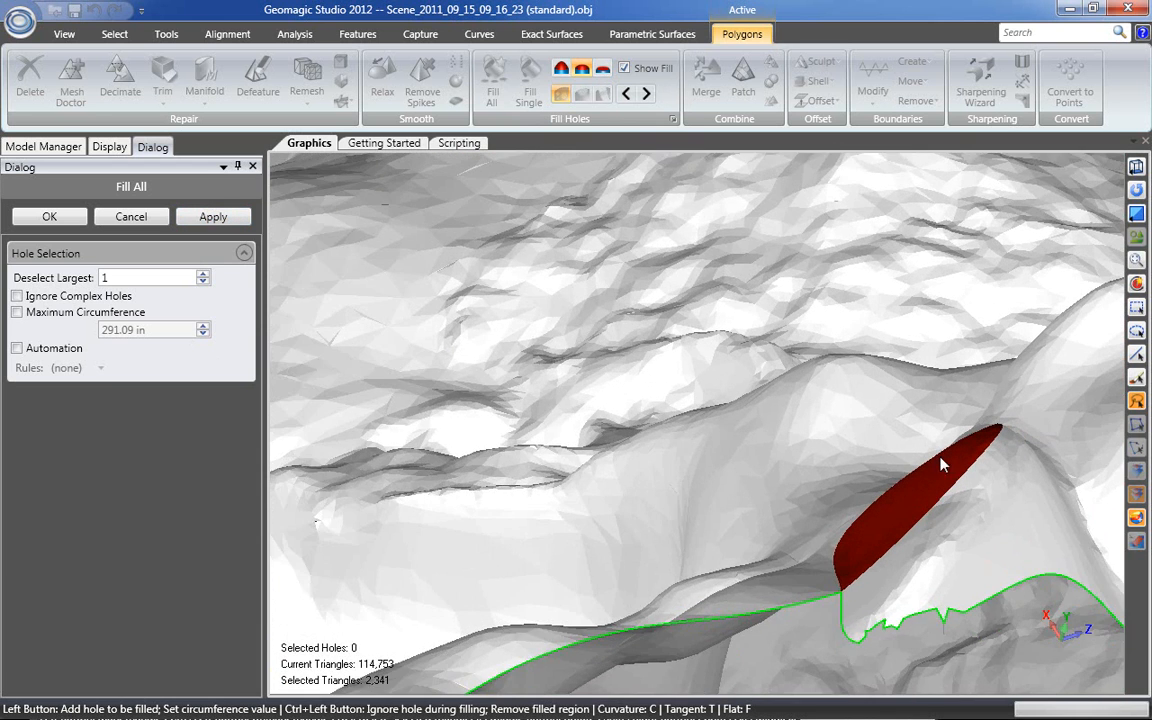
pyautogui.scroll(2, 937, 462)
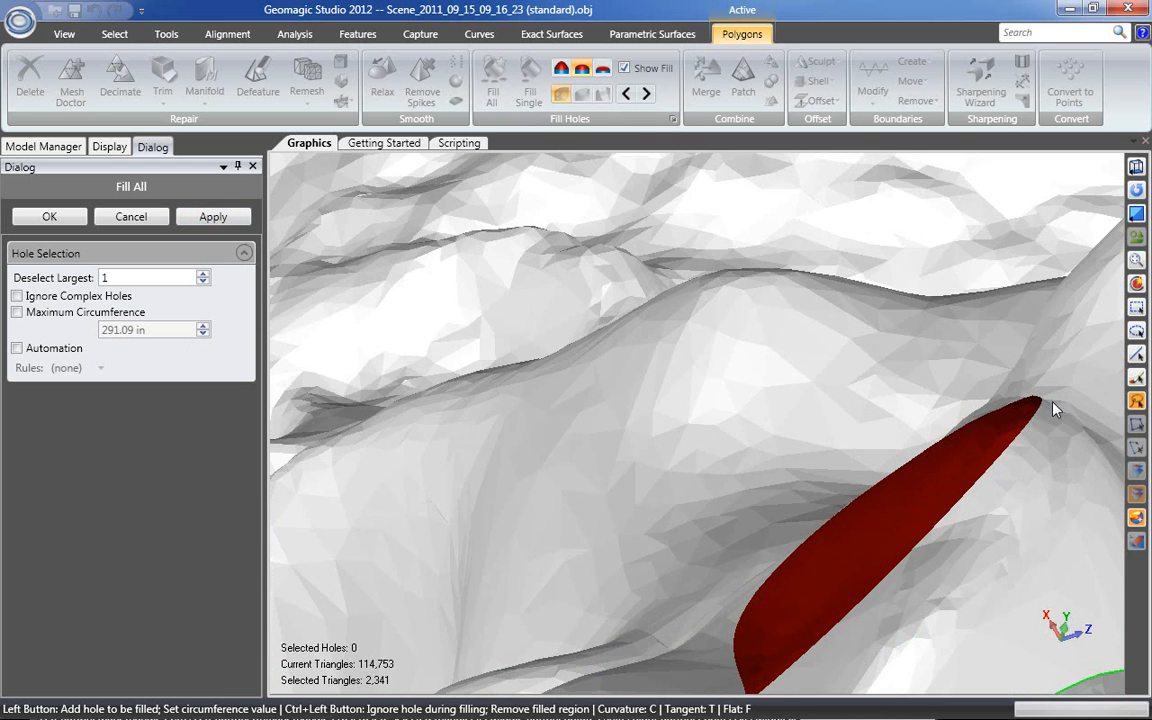
pyautogui.moveTo(931, 470); pyautogui.dragTo(779, 558, button='middle')
pyautogui.scroll(3, 797, 571)
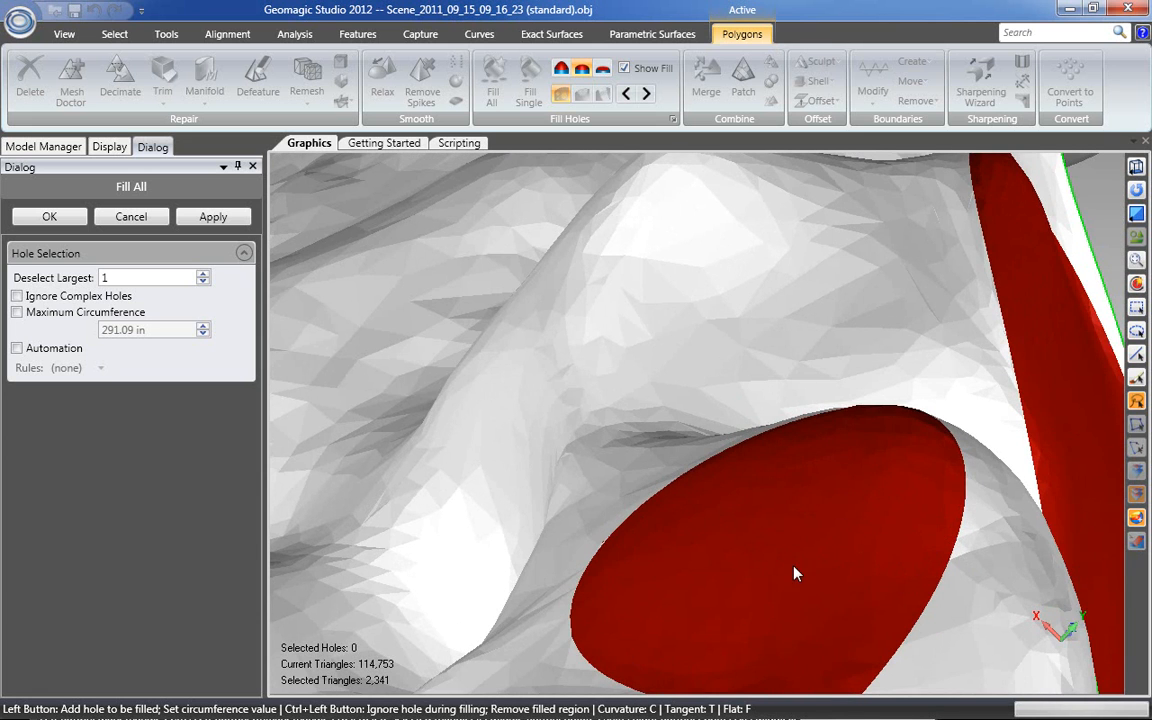
pyautogui.hotkey('ctrl', 'z')
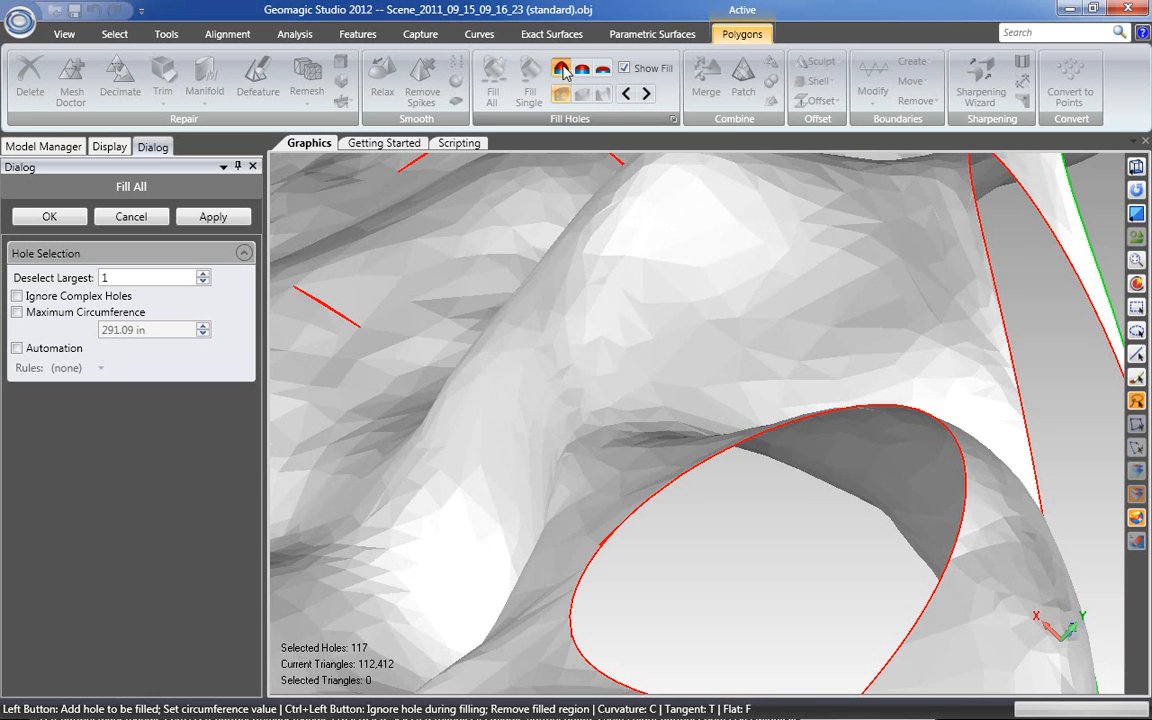
# Try filling all selected holes with the Curvature method, compare the patches across the whole scan, and undo the fill.
pyautogui.click(213, 216)
pyautogui.moveTo(903, 485); pyautogui.dragTo(748, 322, button='middle')
pyautogui.scroll(-3, 747, 318)
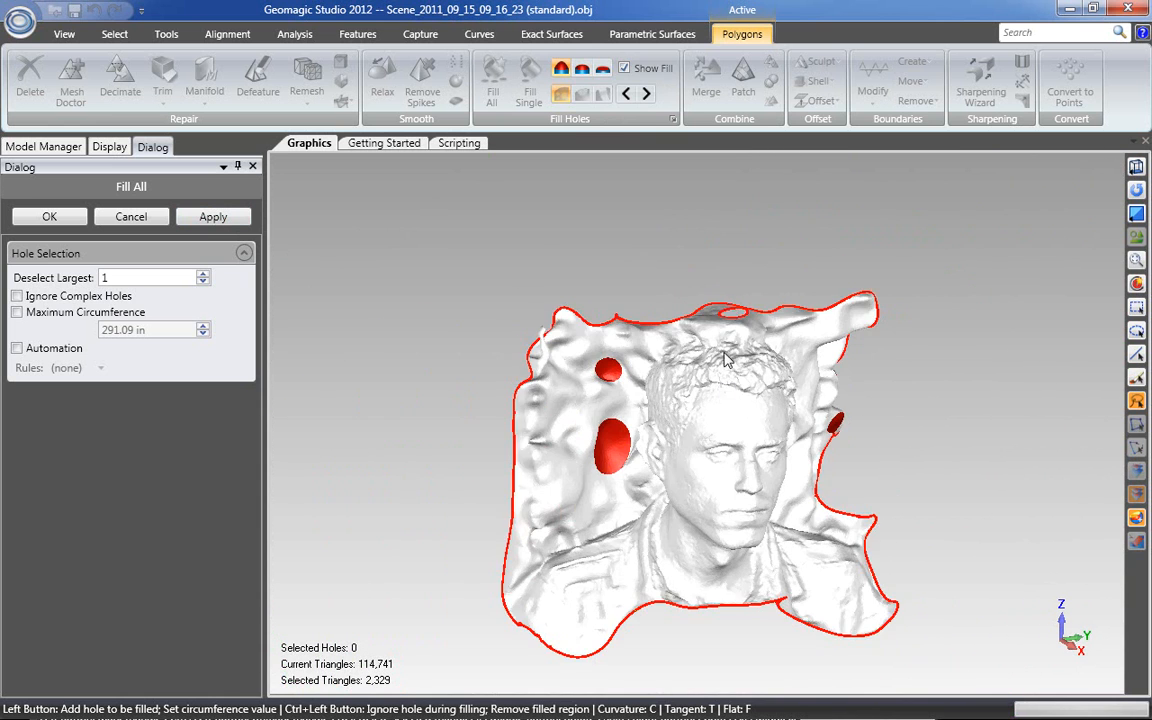
pyautogui.scroll(3, 719, 580)
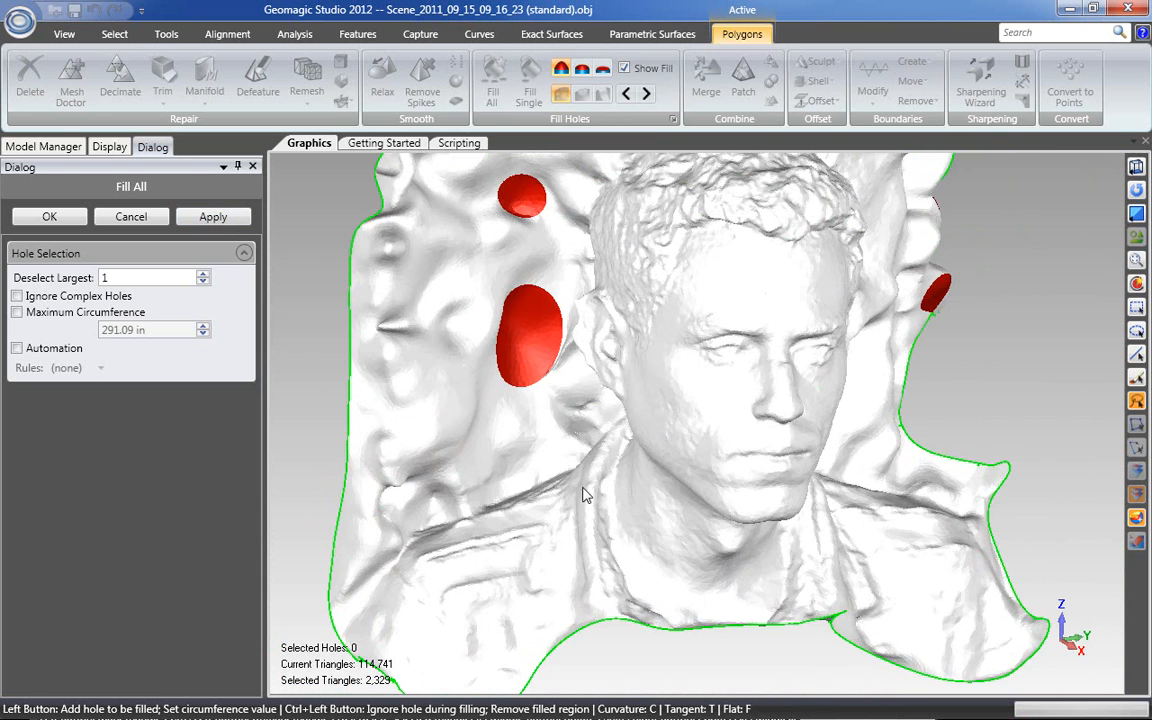
pyautogui.hotkey('ctrl', 'z')
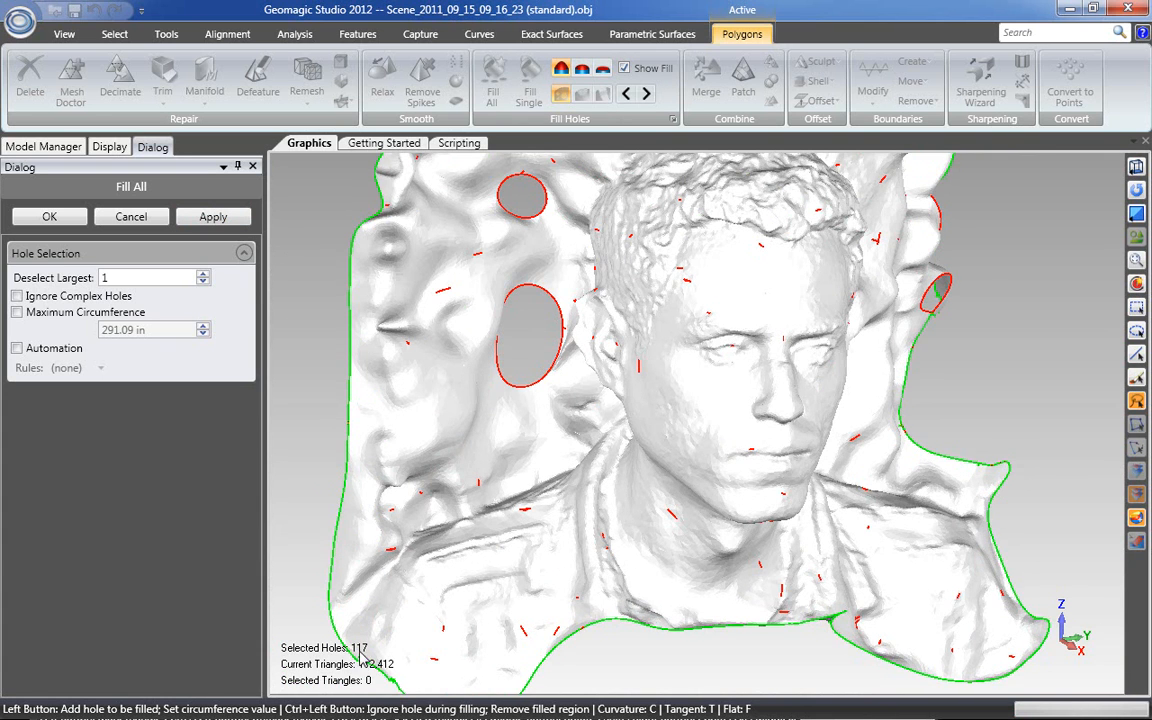
# Fill all selected holes with the Curvature method, accept the result, and review the repaired head scan.
pyautogui.click(220, 217)
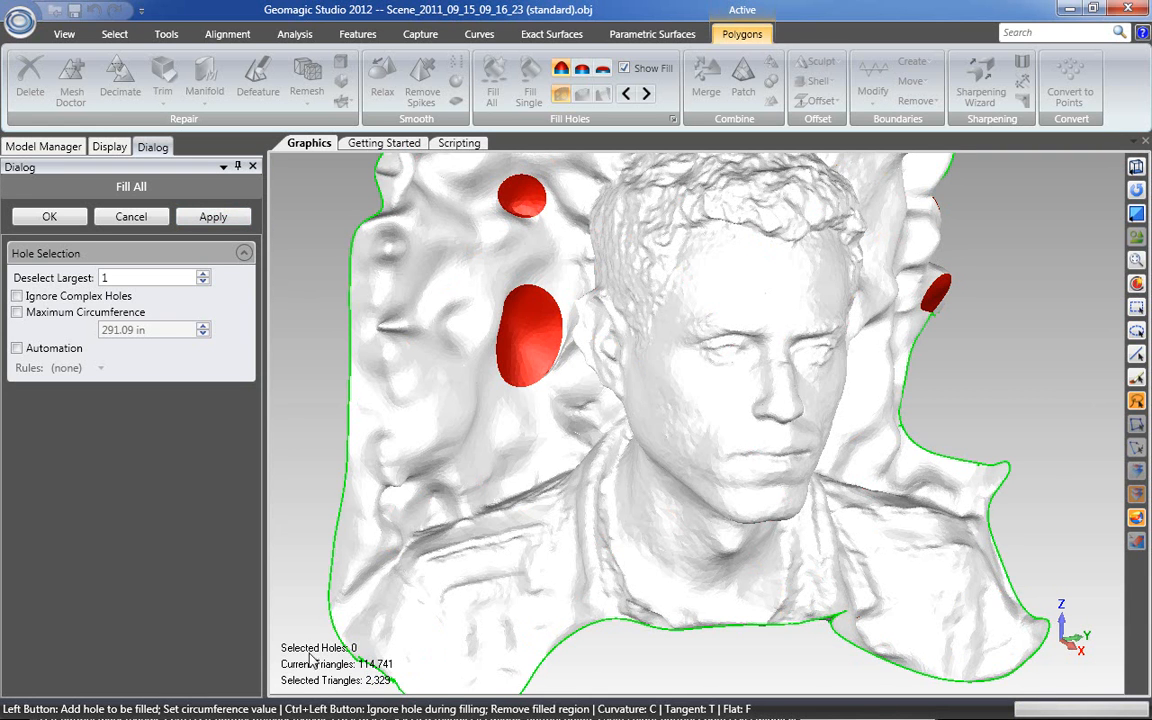
pyautogui.scroll(-3, 390, 645)
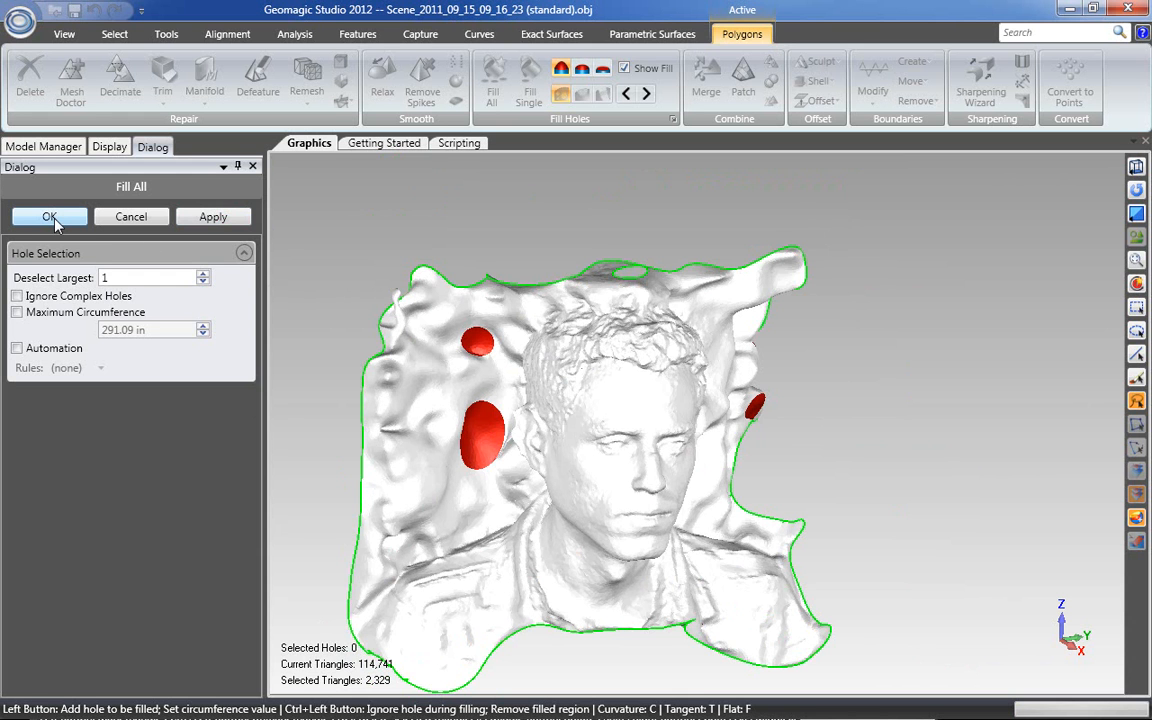
pyautogui.click(49, 217)
pyautogui.moveTo(657, 420); pyautogui.dragTo(712, 475, button='middle')
pyautogui.scroll(-3, 834, 367)
pyautogui.scroll(3, 708, 440)
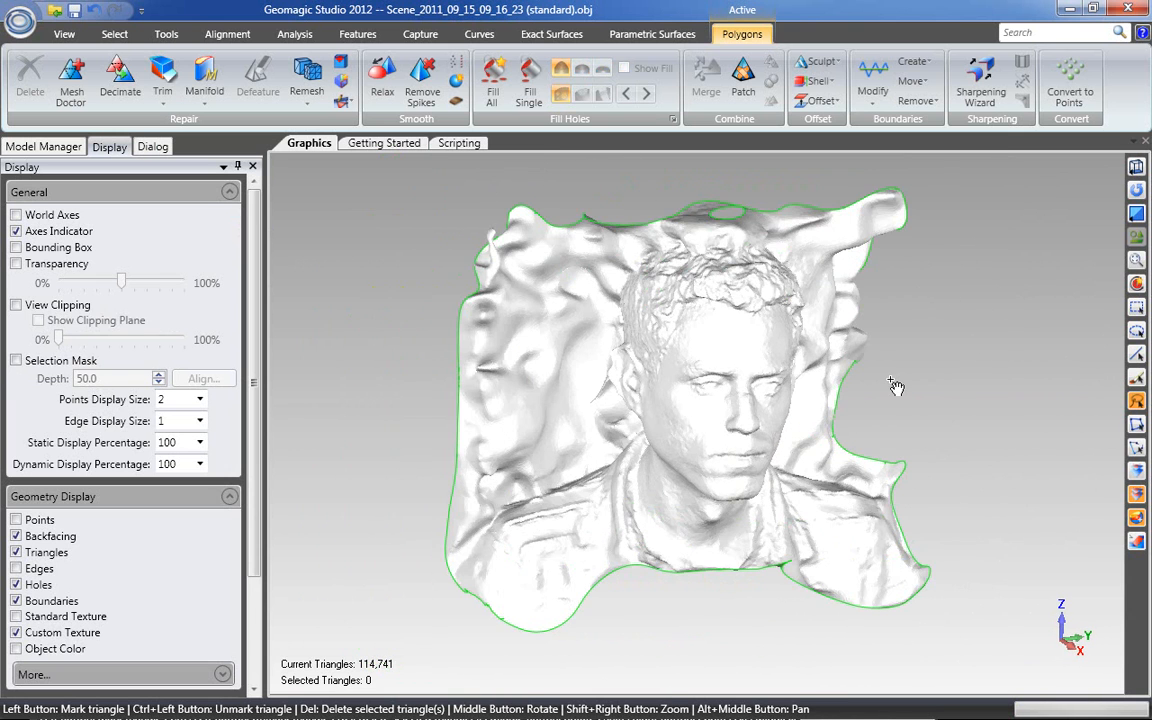